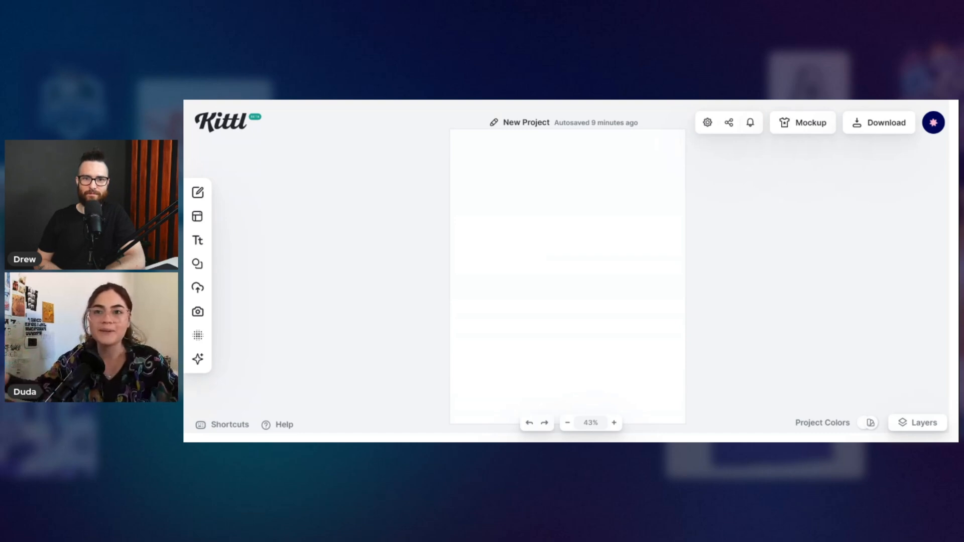
# Step: Search the photo library for "model" and look through the results for a suitable portrait
pyautogui.click(457, 229)
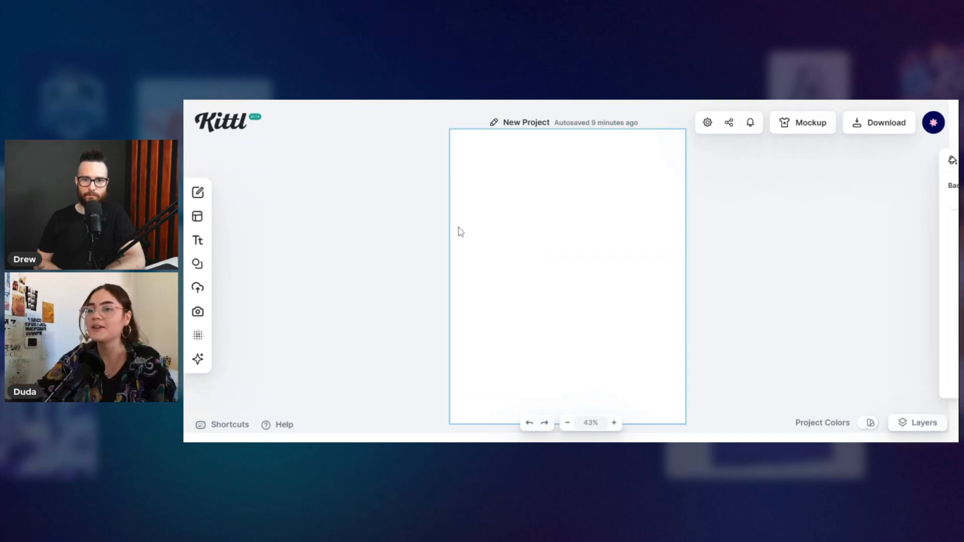
pyautogui.click(417, 221)
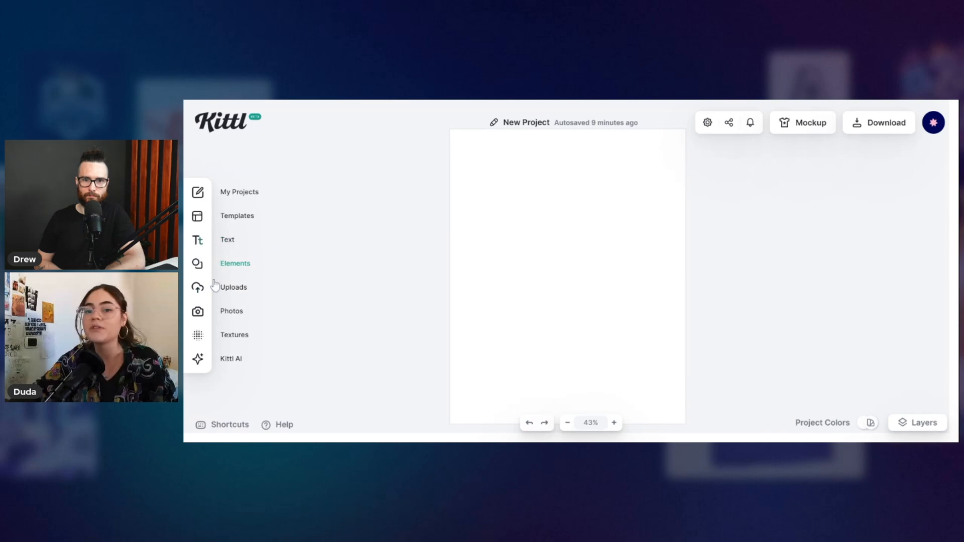
pyautogui.click(227, 310)
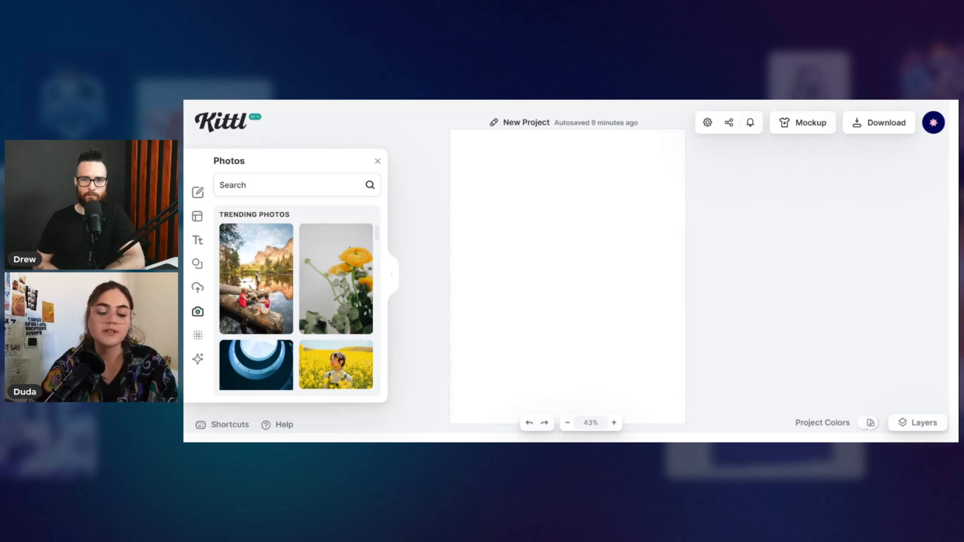
pyautogui.write('model')
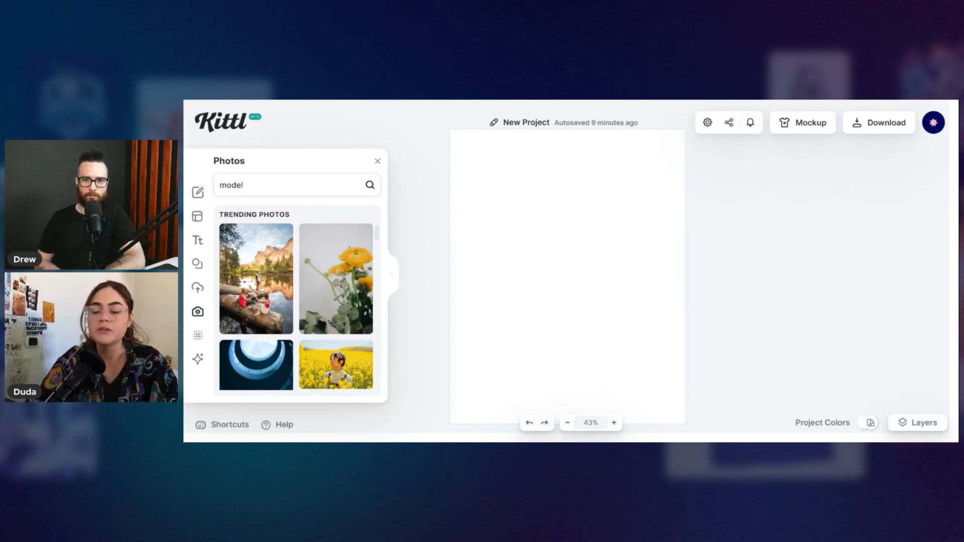
pyautogui.press('Return')
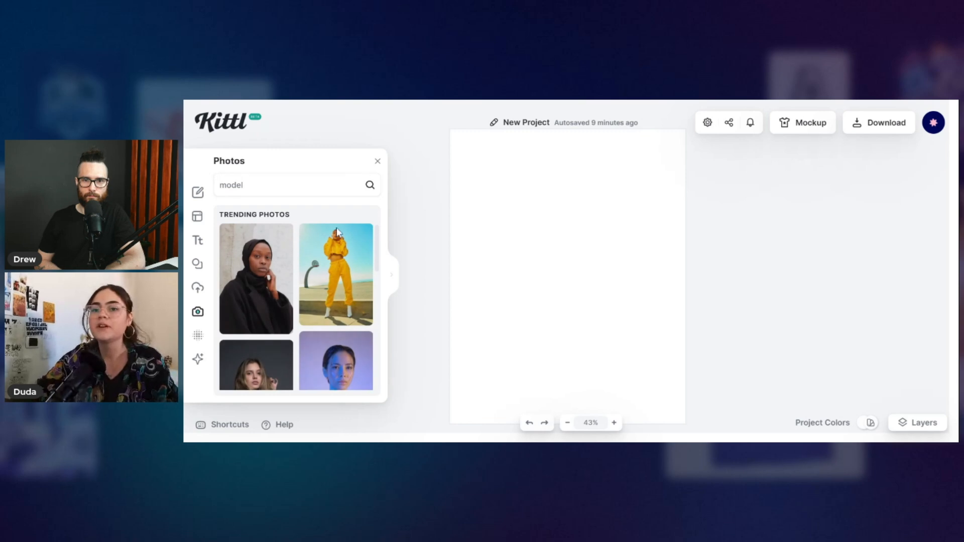
pyautogui.scroll(-8, 336, 232)
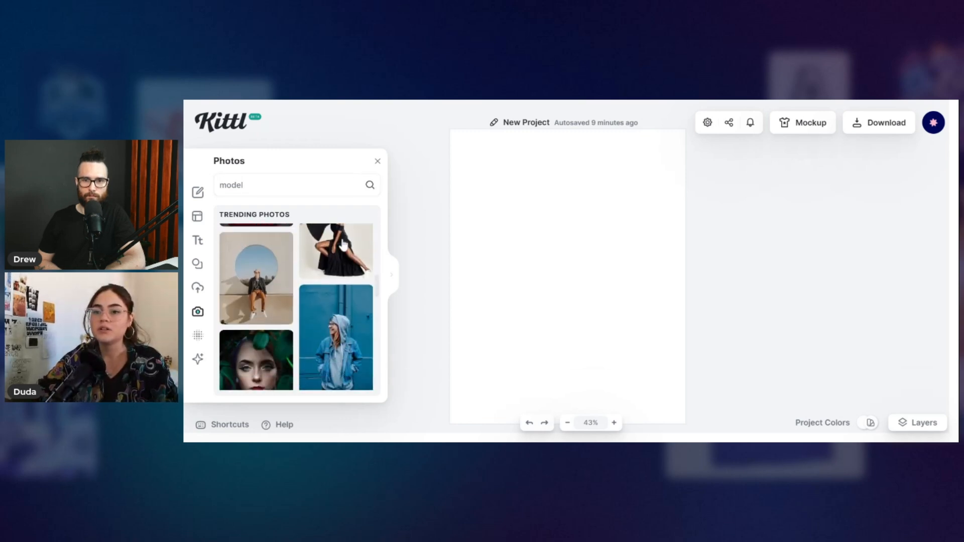
pyautogui.scroll(-8, 343, 245)
pyautogui.scroll(-10, 345, 246)
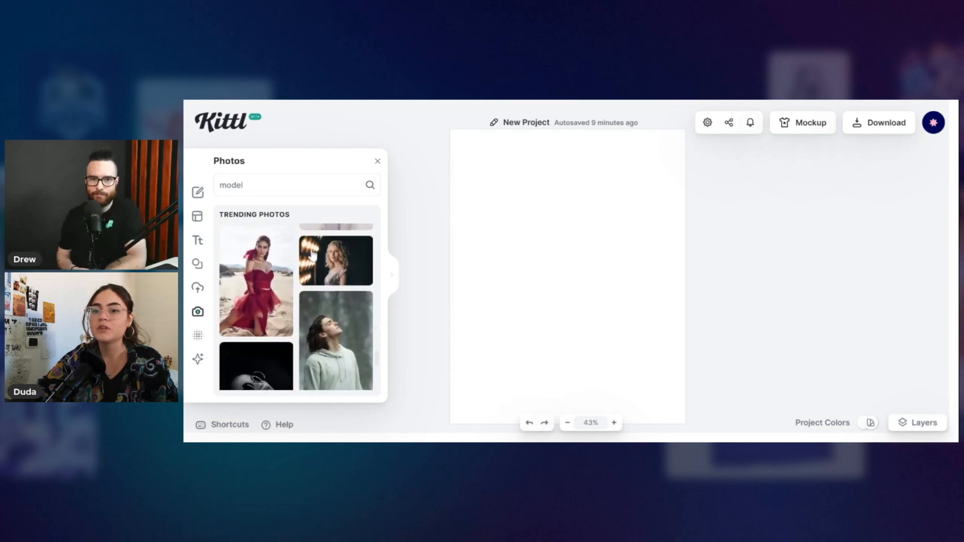
pyautogui.scroll(-10, 312, 254)
# Step: Search the photos for "Streetwear", add the portrait of the model in sunglasses and yellow jacket, and enlarge it on the page's right half
pyautogui.write('Streetwear')
pyautogui.press('Return')
pyautogui.scroll(-6, 335, 272)
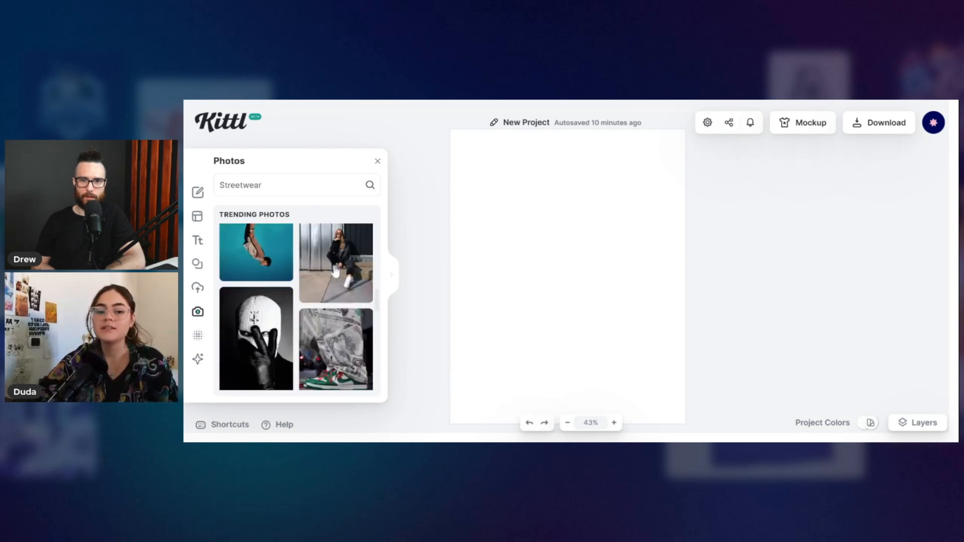
pyautogui.scroll(-5, 336, 271)
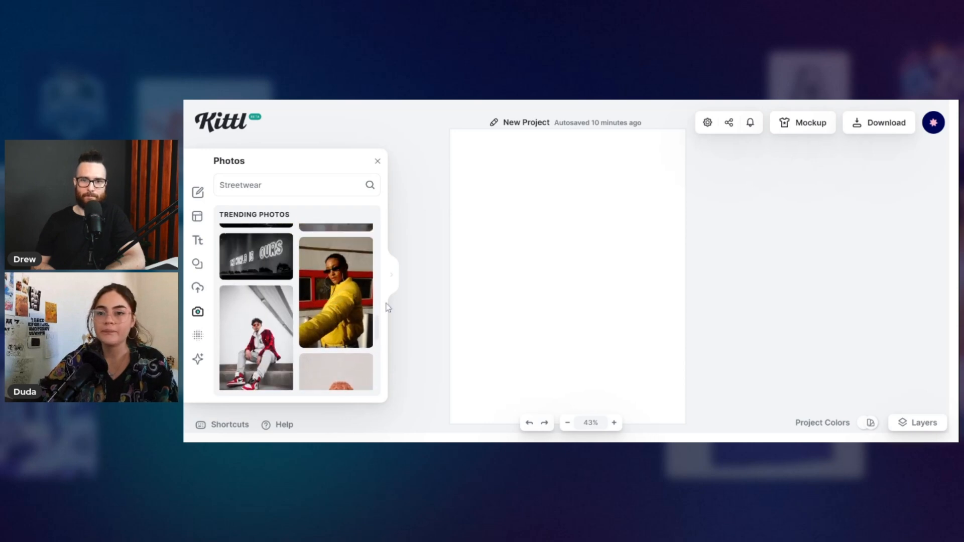
pyautogui.scroll(-5, 350, 285)
pyautogui.scroll(-8, 350, 285)
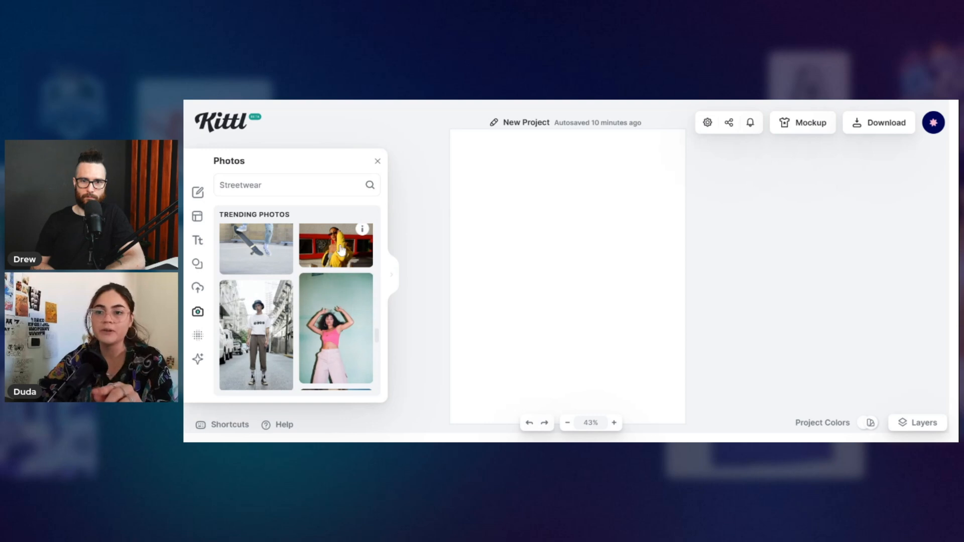
pyautogui.scroll(1, 358, 276)
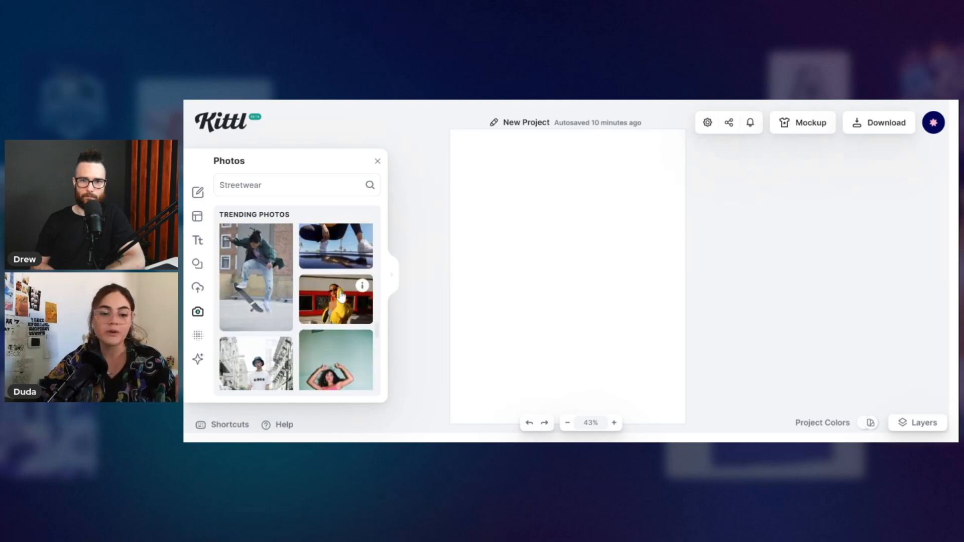
pyautogui.scroll(5, 340, 296)
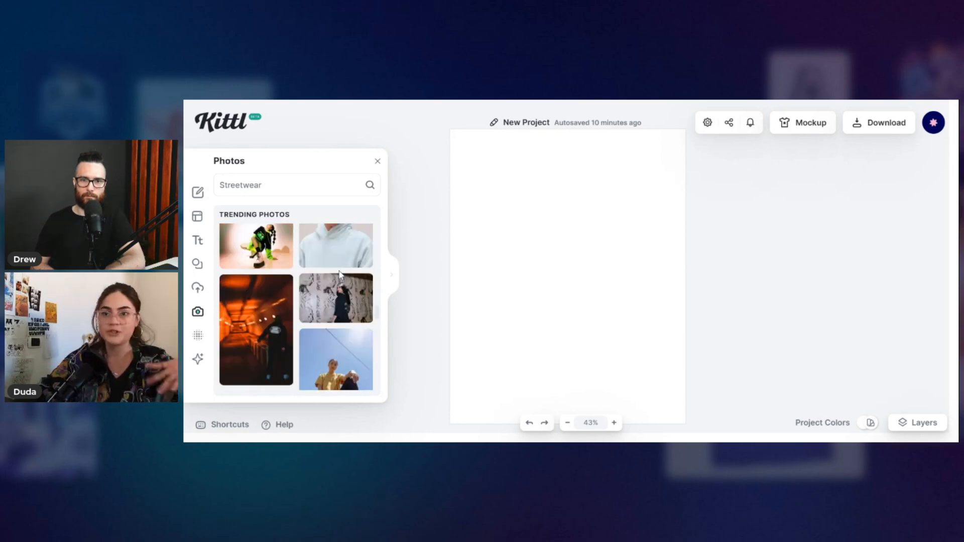
pyautogui.scroll(-5, 341, 273)
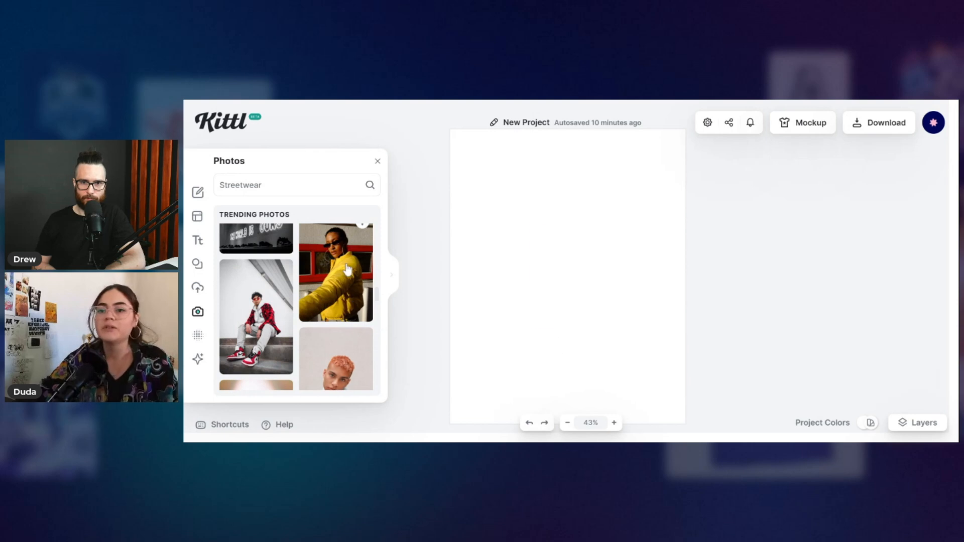
pyautogui.click(347, 269)
pyautogui.moveTo(603, 327); pyautogui.dragTo(667, 416)
pyautogui.moveTo(627, 367); pyautogui.dragTo(655, 325)
# Step: Add the landscape photo of the same yellow-jacket model to the page's lower left and enlarge it
pyautogui.scroll(-5, 275, 330)
pyautogui.scroll(3, 275, 330)
pyautogui.moveTo(342, 249); pyautogui.dragTo(512, 333)
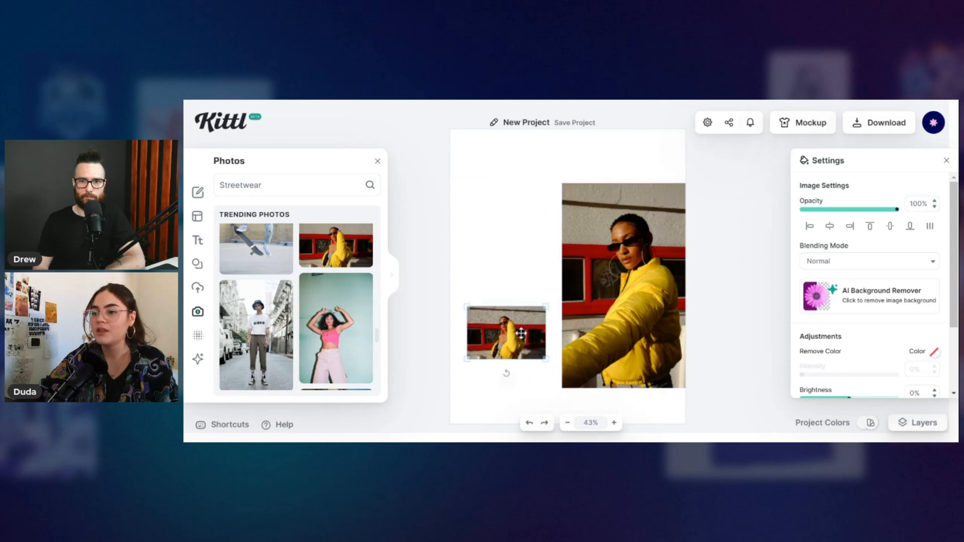
pyautogui.moveTo(549, 359); pyautogui.dragTo(592, 390)
# Step: Remove the background from the large portrait photo, then enlarge the cutout and place it at the page's lower right
pyautogui.moveTo(657, 296); pyautogui.dragTo(634, 301)
pyautogui.click(881, 290)
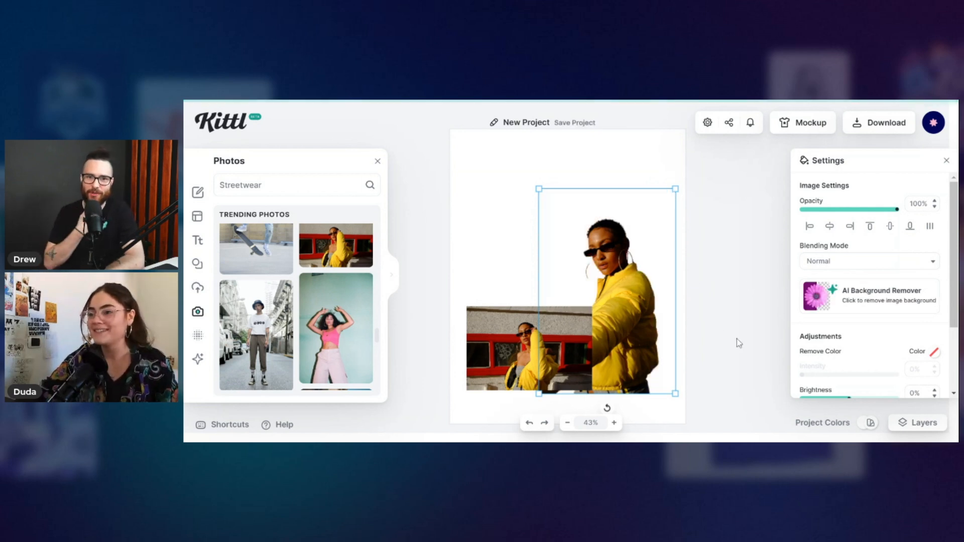
pyautogui.moveTo(538, 189); pyautogui.dragTo(509, 144)
pyautogui.moveTo(591, 267); pyautogui.dragTo(626, 291)
# Step: Remove the smaller photo's background and place the enlarged cutout at the page's upper left, nudging the large cutout toward the lower-right corner
pyautogui.click(542, 365)
pyautogui.click(868, 296)
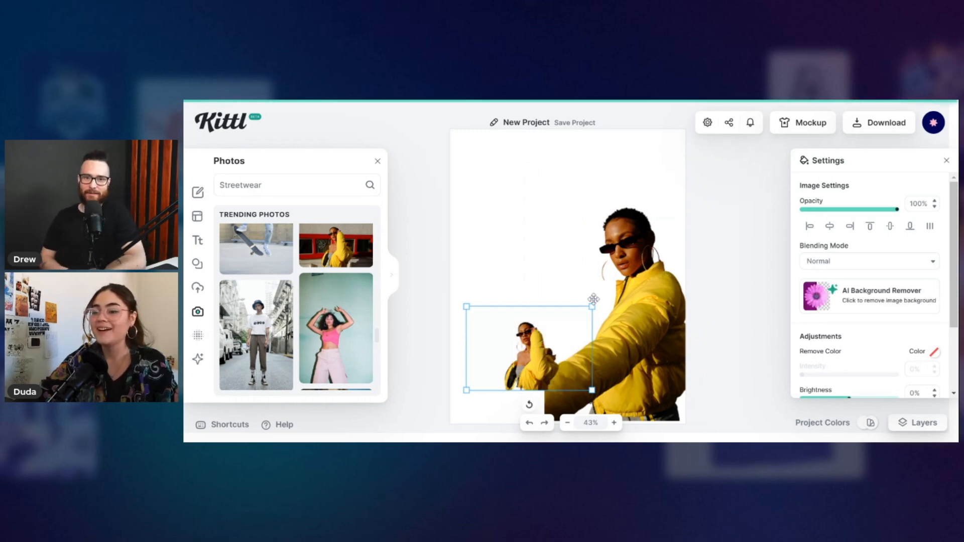
pyautogui.moveTo(467, 391); pyautogui.dragTo(418, 423)
pyautogui.moveTo(540, 376); pyautogui.dragTo(535, 217)
pyautogui.moveTo(639, 337); pyautogui.dragTo(647, 347)
pyautogui.click(732, 350)
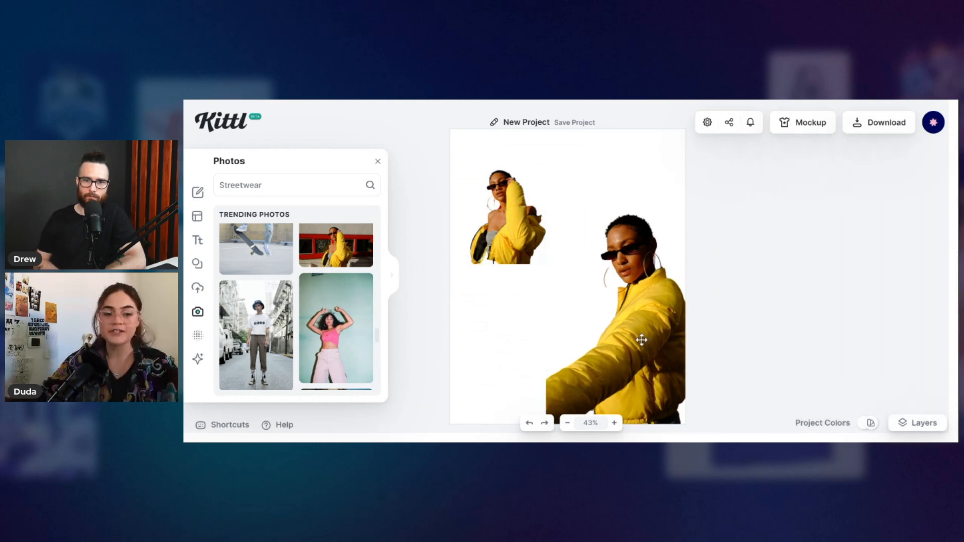
# Step: Show all image adjustments for the large cutout and set brightness to 20%, contrast to -20% and hue to 89
pyautogui.click(532, 225)
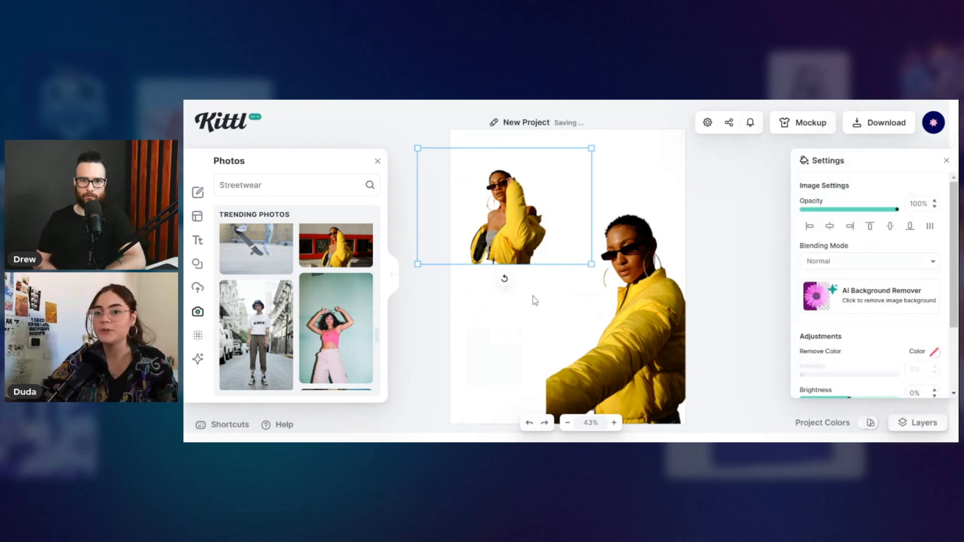
pyautogui.click(659, 338)
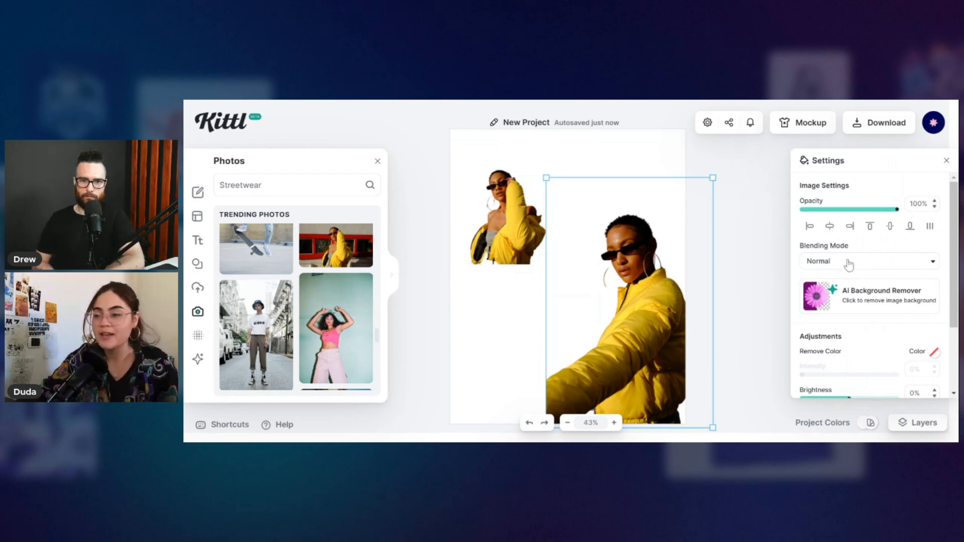
pyautogui.scroll(-2, 876, 301)
pyautogui.scroll(2, 879, 260)
pyautogui.scroll(-2, 869, 296)
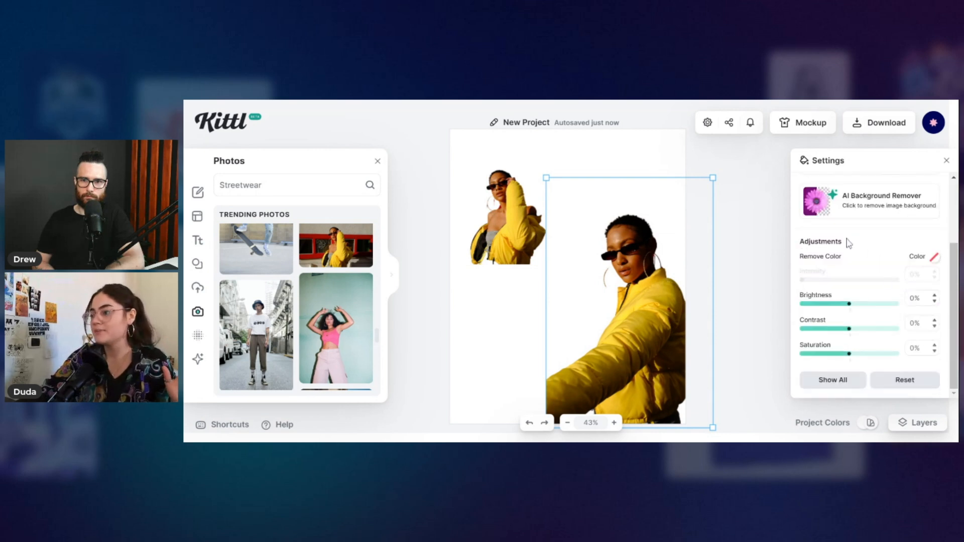
pyautogui.click(832, 382)
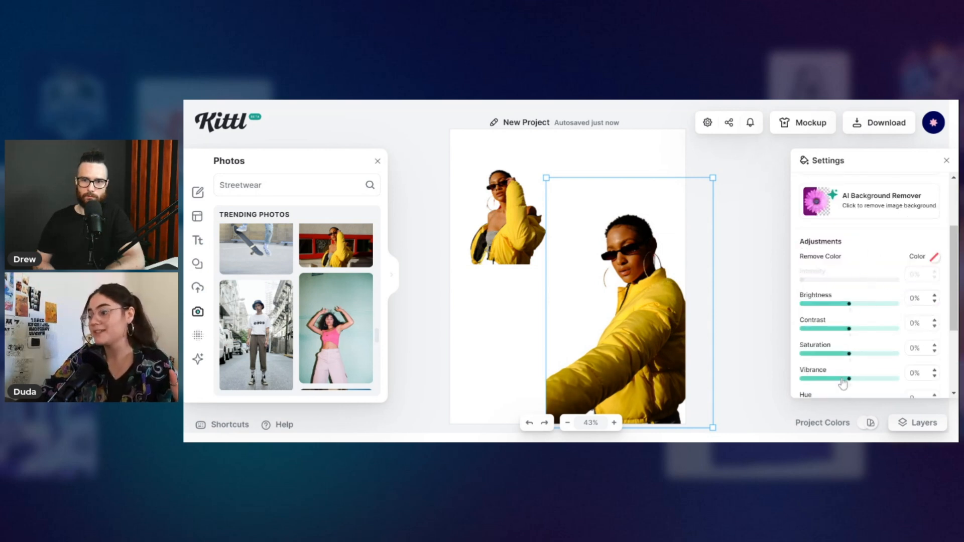
pyautogui.scroll(-3, 874, 246)
pyautogui.scroll(2, 892, 255)
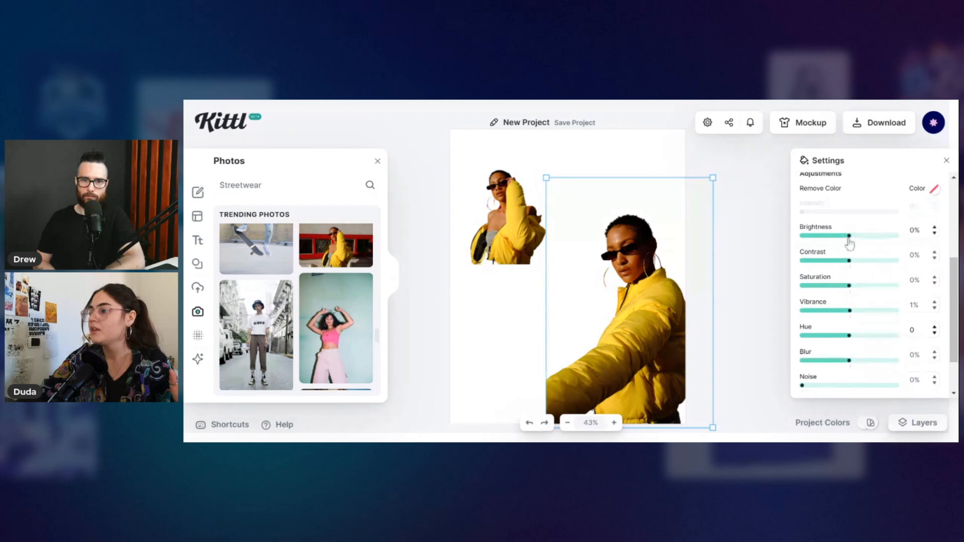
pyautogui.moveTo(848, 235); pyautogui.dragTo(892, 317)
# Step: Set the large cutout's vibrance to -62% and its saturation to -12%
pyautogui.click(848, 285)
pyautogui.scroll(-1, 866, 298)
pyautogui.click(847, 272)
pyautogui.moveTo(847, 272); pyautogui.dragTo(821, 287)
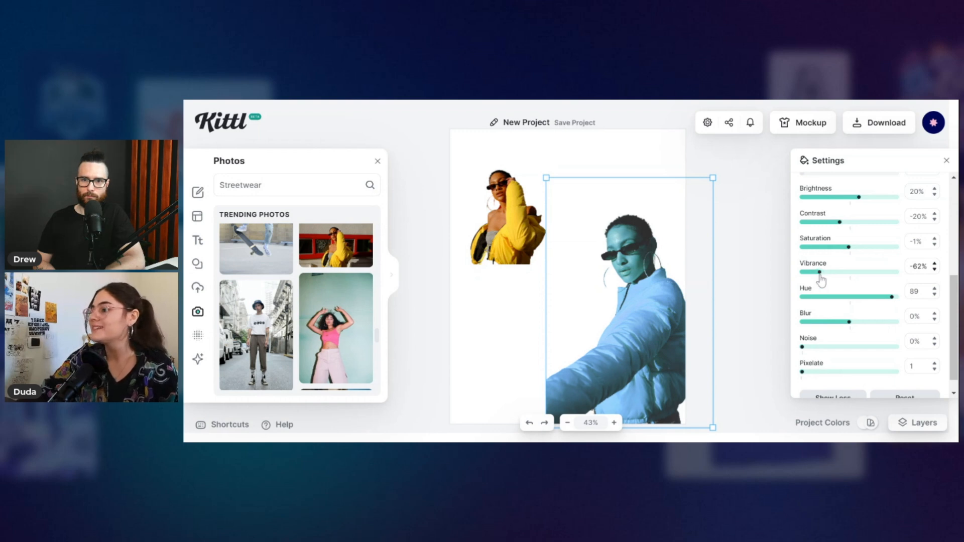
pyautogui.moveTo(848, 247)
pyautogui.mouseDown()
pyautogui.moveTo(833, 247)
pyautogui.moveTo(845, 252)
pyautogui.mouseUp()
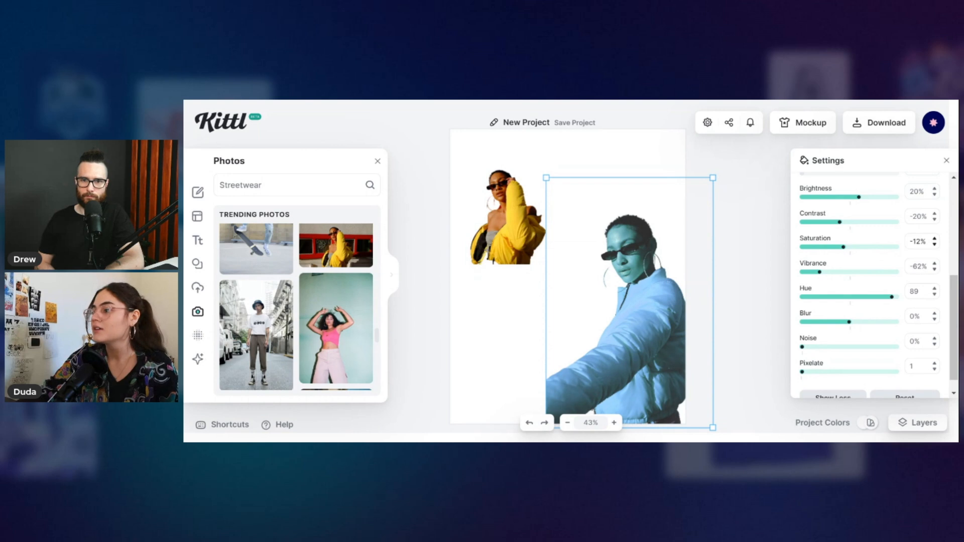
# Step: Set the large cutout's blur to 4% and its noise to 54%
pyautogui.scroll(-1, 816, 331)
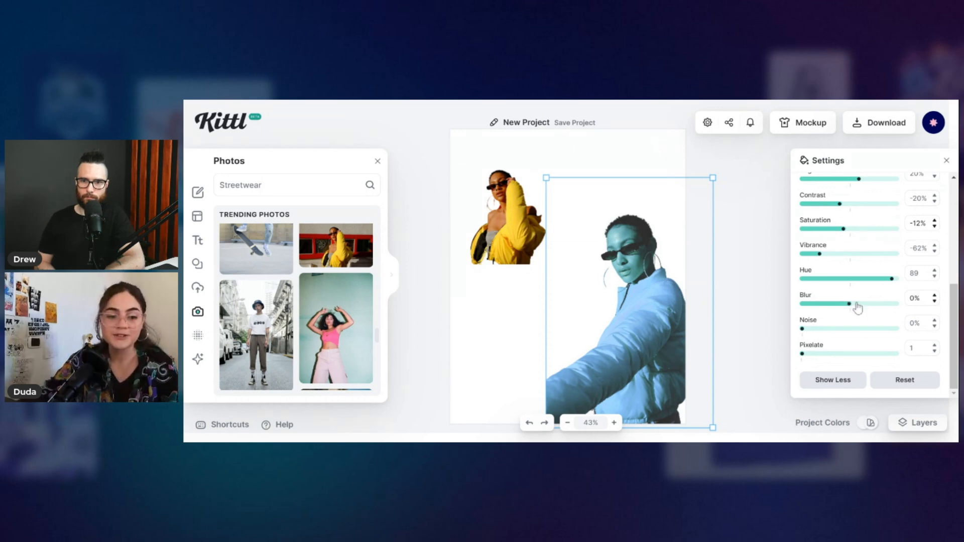
pyautogui.moveTo(849, 304); pyautogui.dragTo(854, 306)
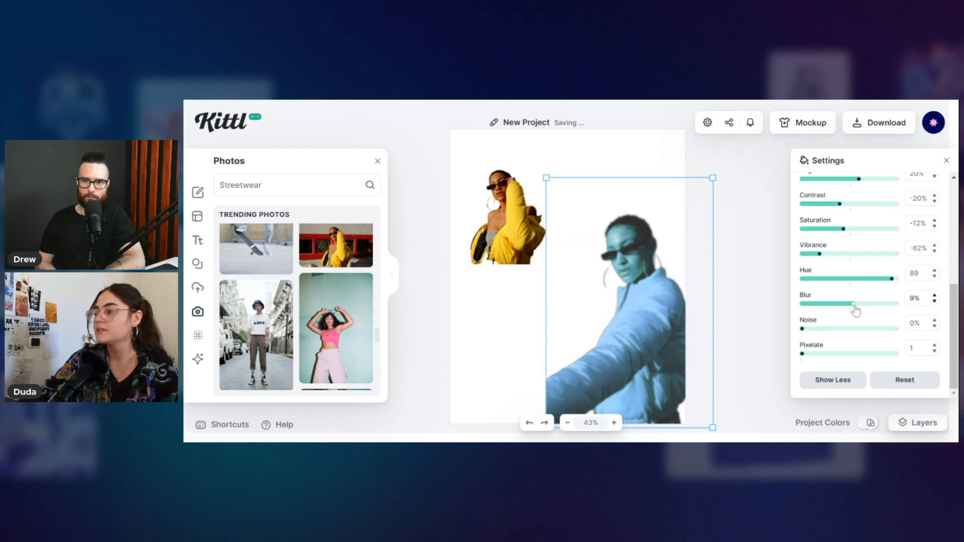
pyautogui.doubleClick(914, 298)
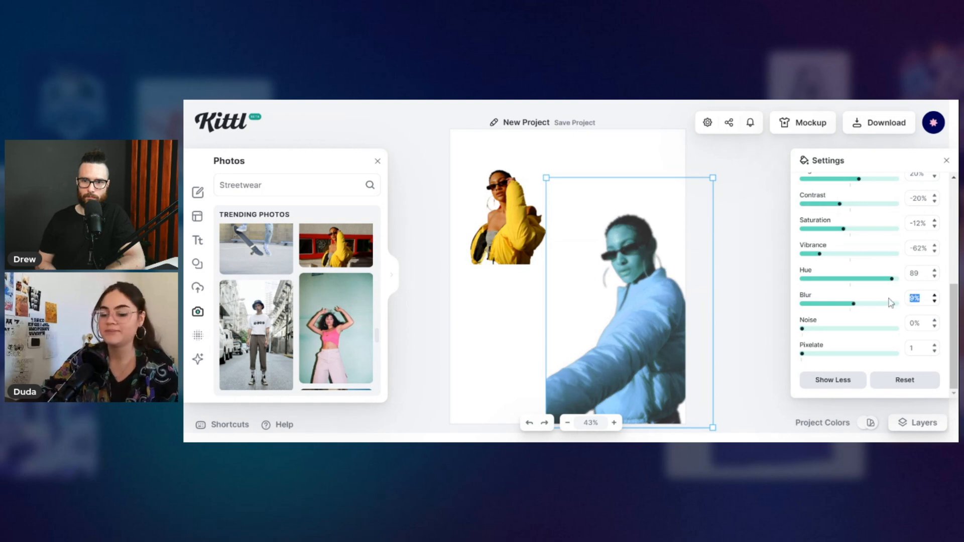
pyautogui.write('4')
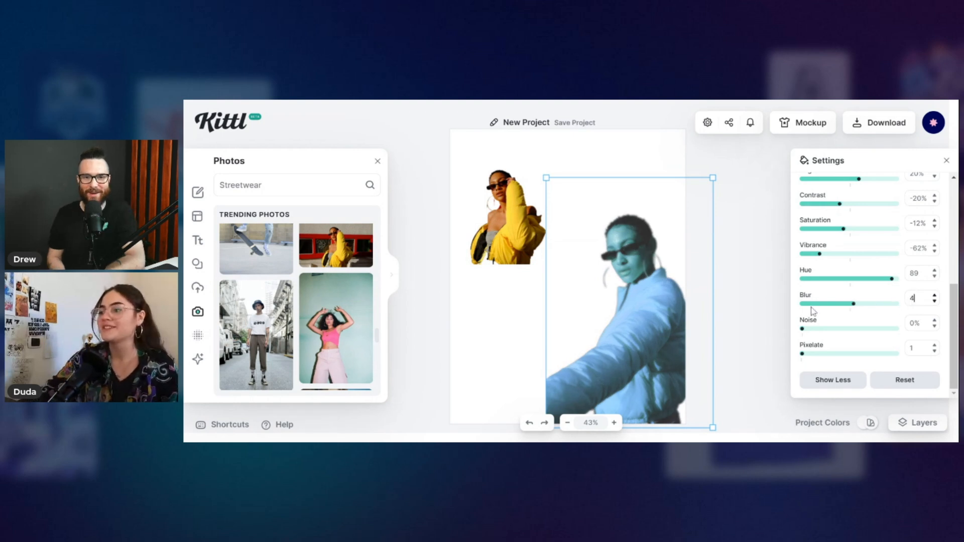
pyautogui.press('Return')
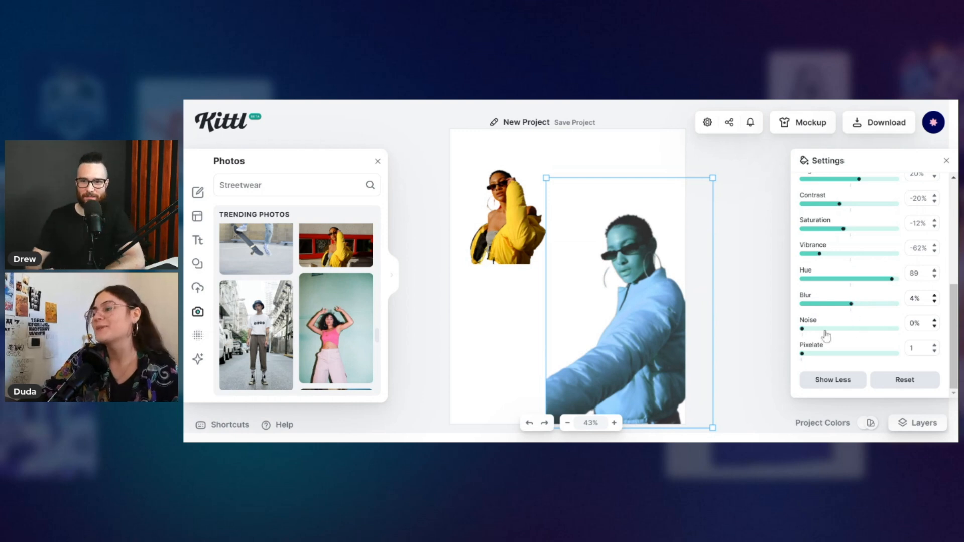
pyautogui.moveTo(813, 333); pyautogui.dragTo(852, 332)
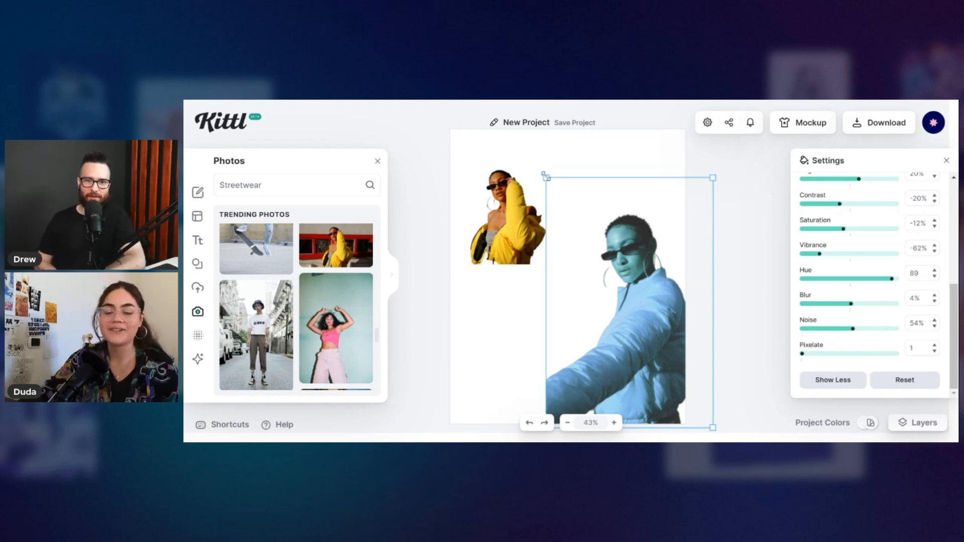
# Step: Enlarge the blue-tinted cutout up and to the left until its frame reaches the page's top edge
pyautogui.click(544, 178)
pyautogui.click(610, 257)
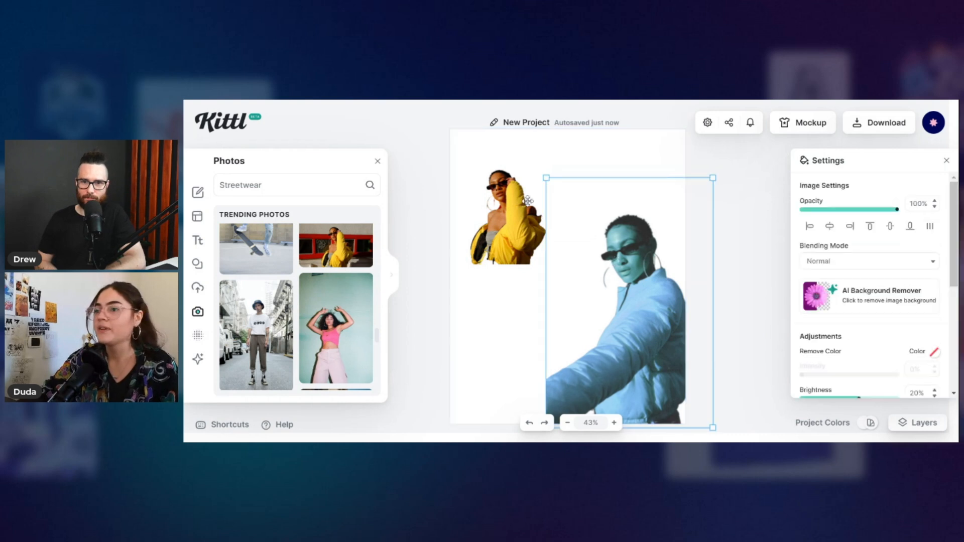
pyautogui.moveTo(547, 177); pyautogui.dragTo(522, 129)
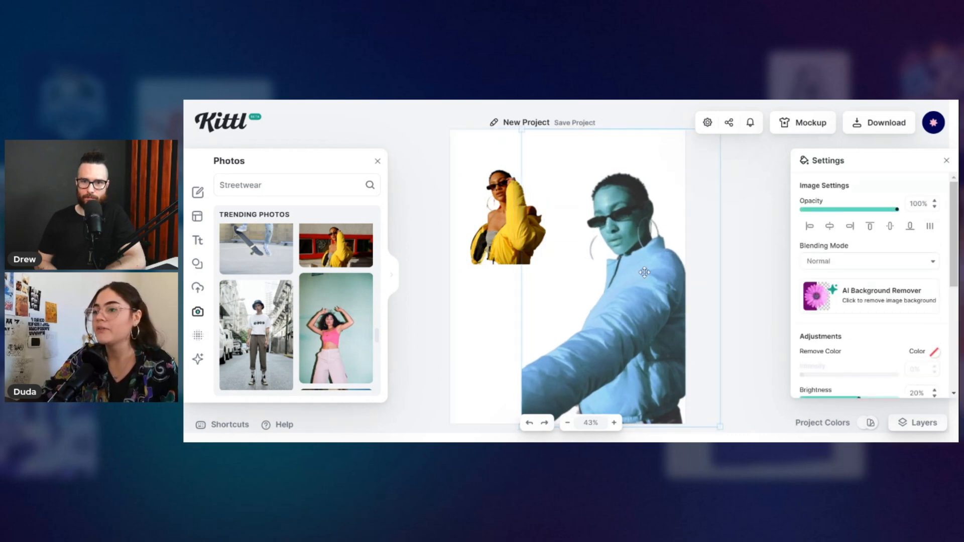
# Step: Give the small yellow-jacket cutout a vibrance of -70%, a saturation of -56% and a hue of 84
pyautogui.click(461, 243)
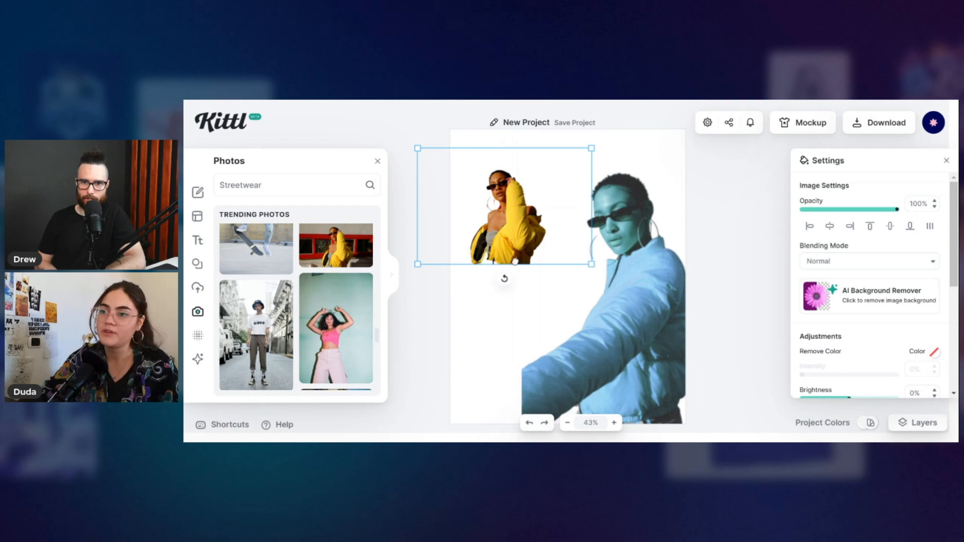
pyautogui.scroll(-3, 878, 322)
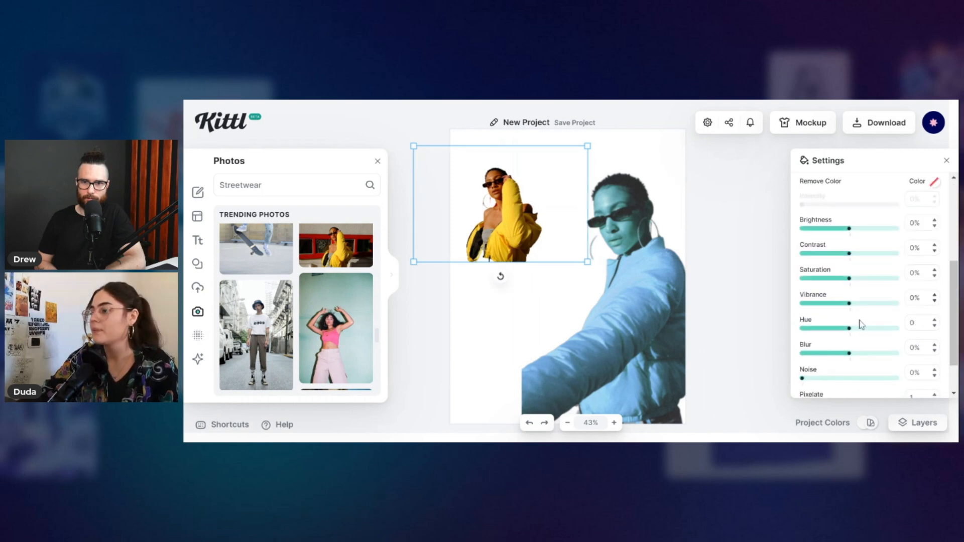
pyautogui.moveTo(879, 329); pyautogui.dragTo(890, 328)
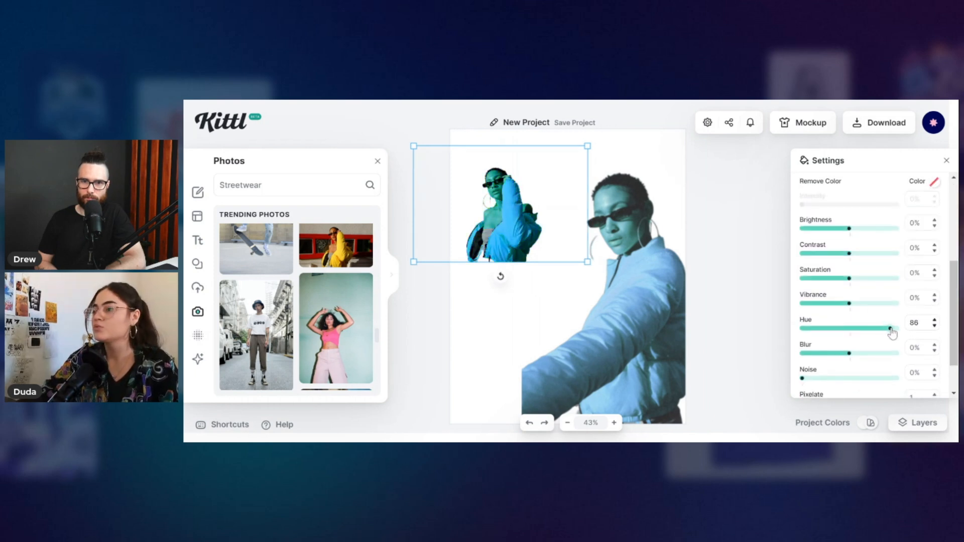
pyautogui.click(815, 303)
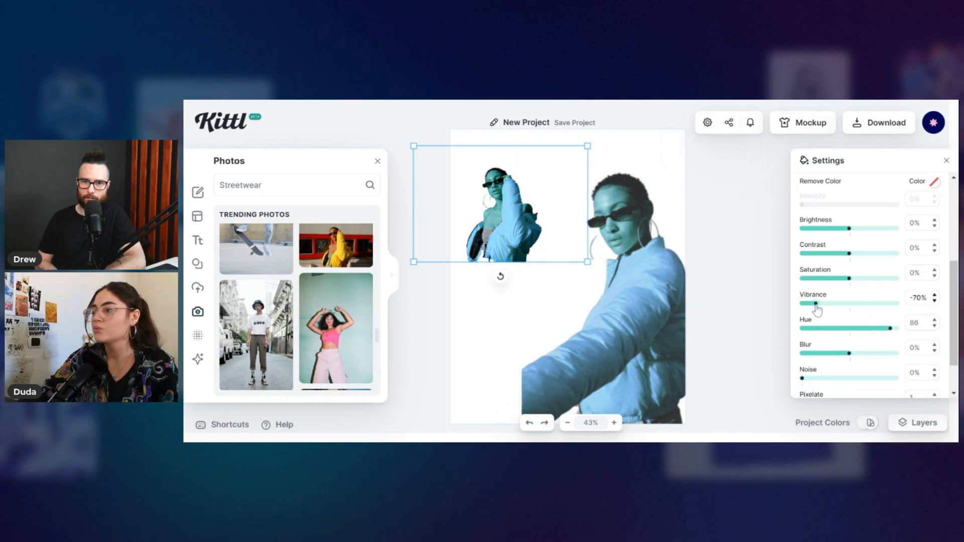
pyautogui.moveTo(835, 280); pyautogui.dragTo(822, 279)
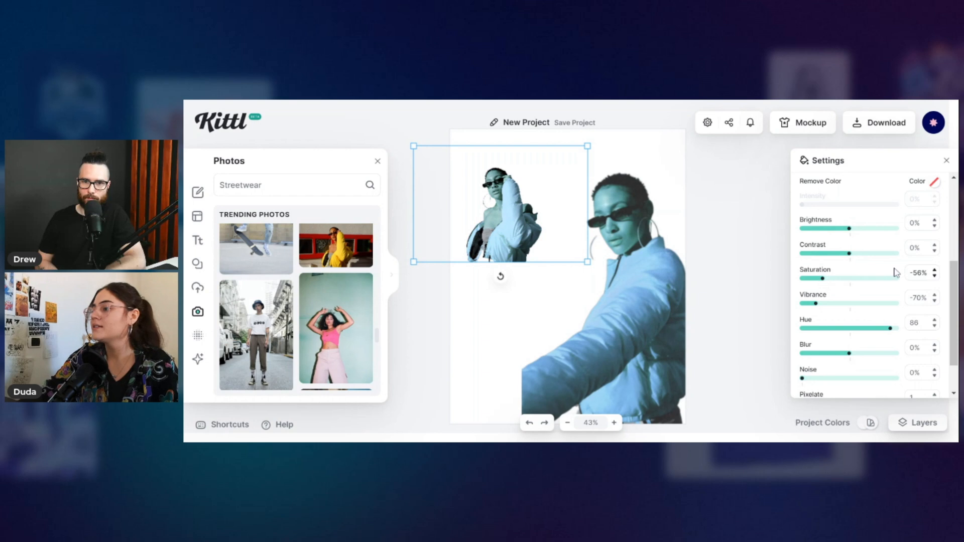
pyautogui.click(889, 329)
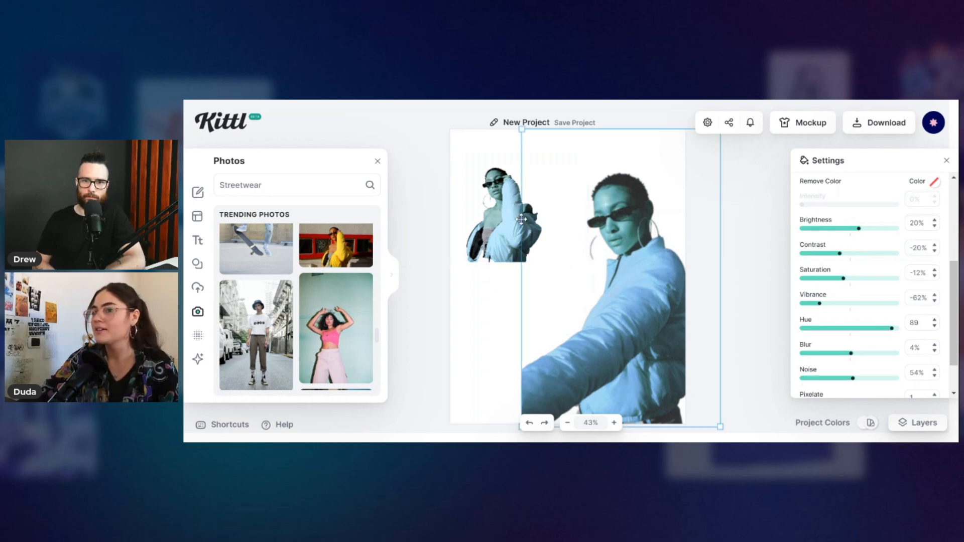
# Step: Set the small cutout's blur to 4%, its noise to 58% and its saturation to -34%
pyautogui.click(848, 353)
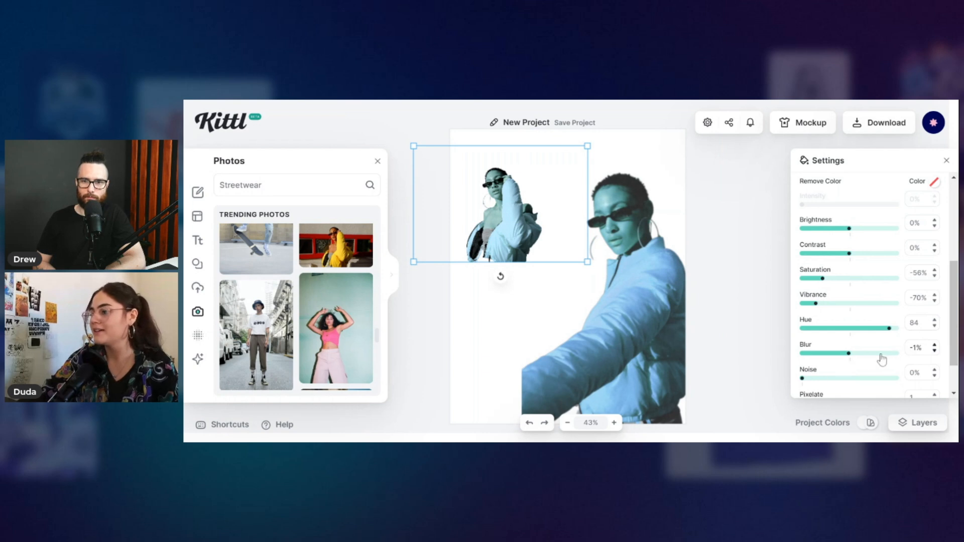
pyautogui.doubleClick(916, 348)
pyautogui.write('4')
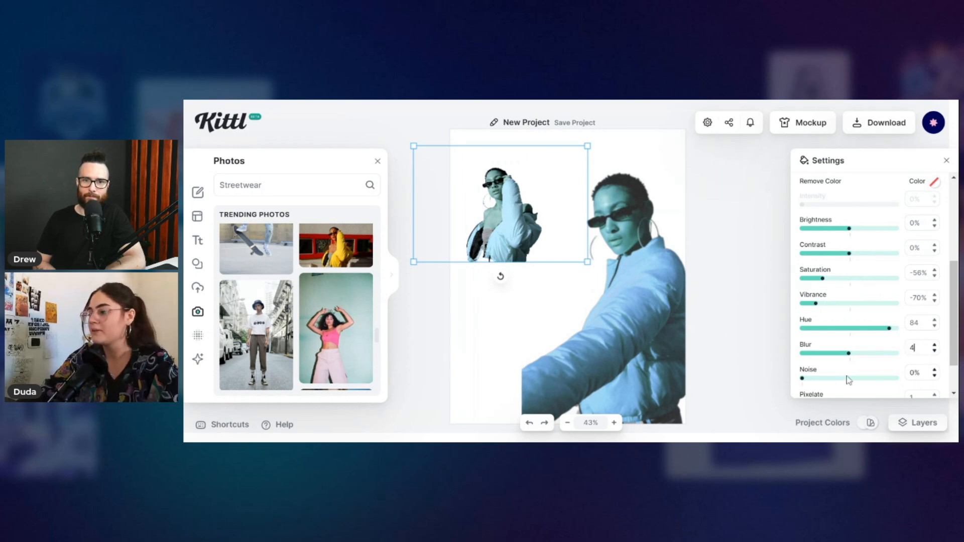
pyautogui.click(857, 378)
pyautogui.click(832, 278)
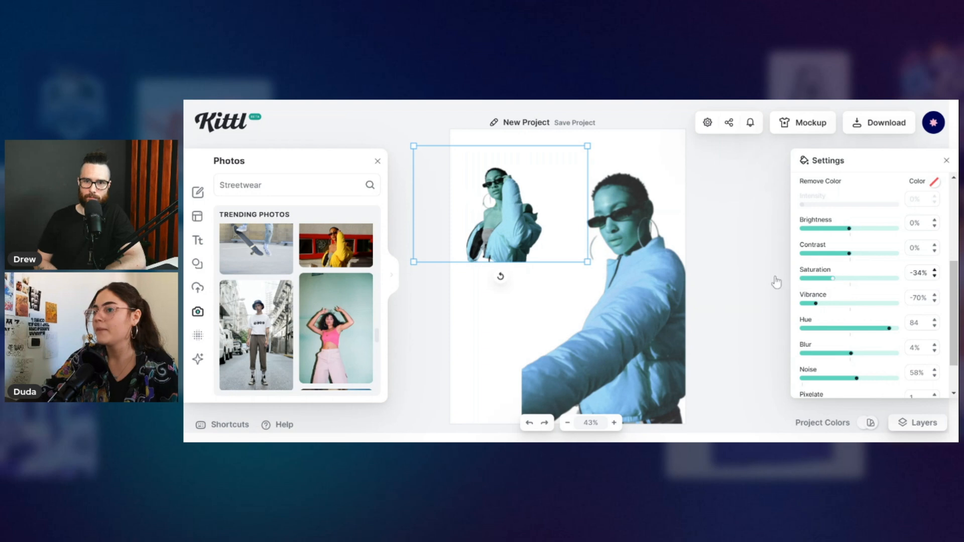
# Step: Turn the small cutout sideways in the page's upper-left corner and shift the large cutout slightly to the right
pyautogui.moveTo(498, 274); pyautogui.dragTo(487, 195)
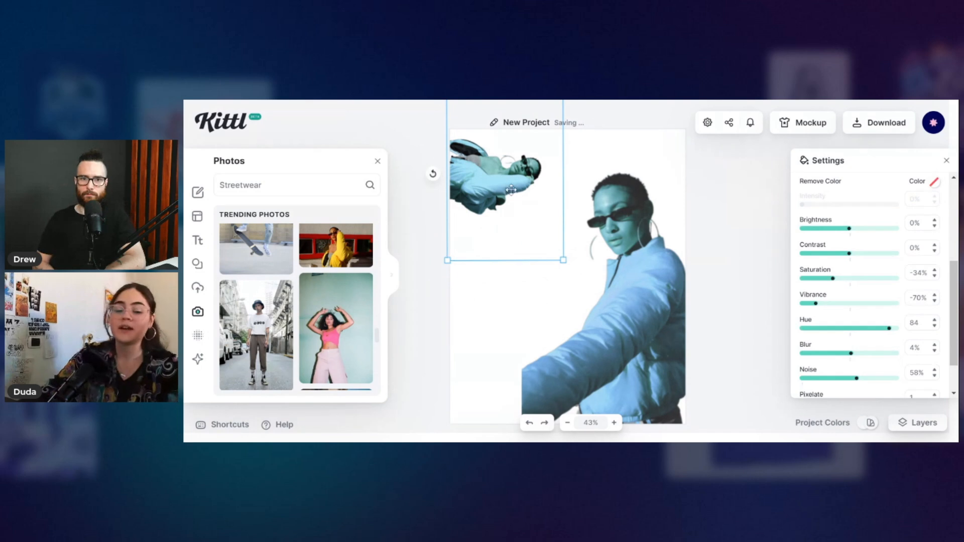
pyautogui.moveTo(553, 213); pyautogui.dragTo(572, 213)
pyautogui.click(512, 271)
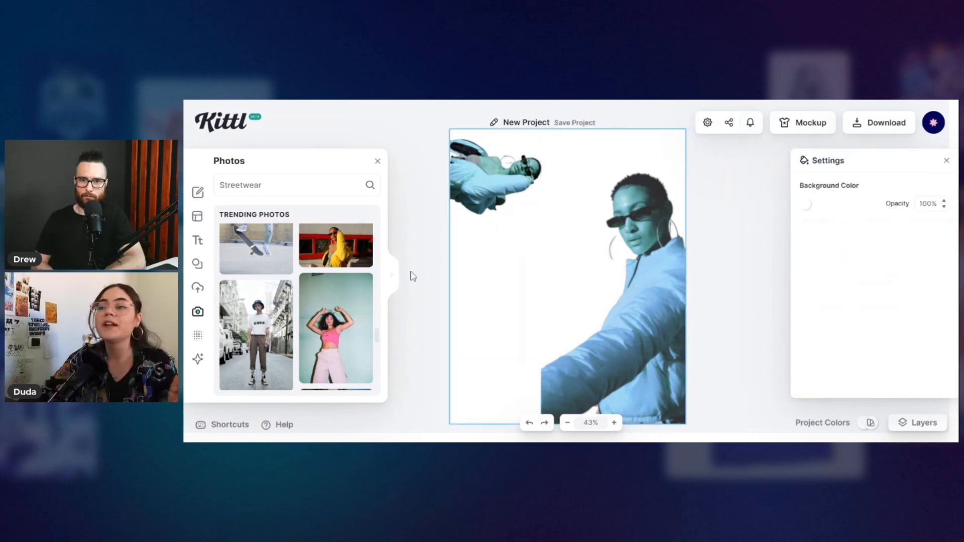
# Step: Duplicate the large cutout twice, offsetting each copy to the left to form a row of three overlapping figures
pyautogui.scroll(3, 411, 276)
pyautogui.scroll(-3, 686, 334)
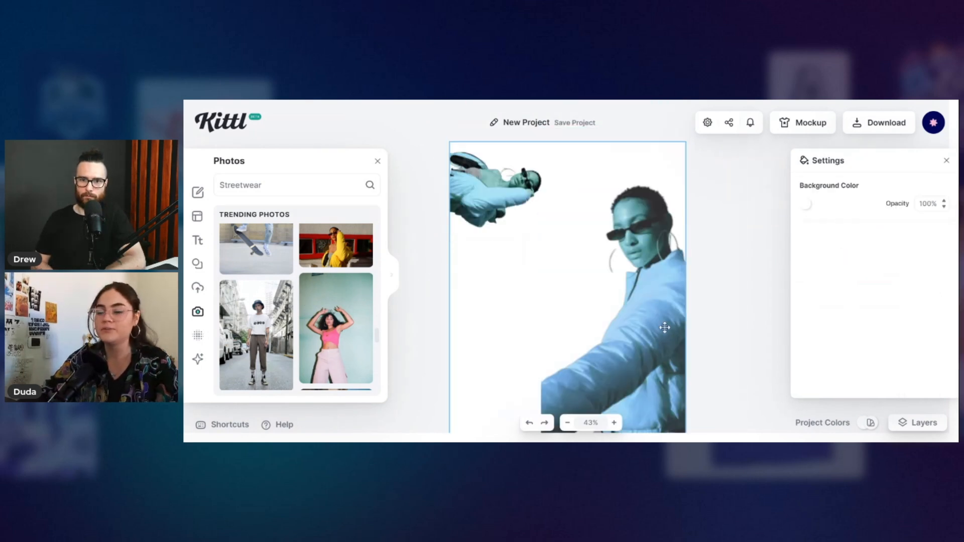
pyautogui.moveTo(686, 334)
pyautogui.mouseDown()
pyautogui.moveTo(680, 317)
pyautogui.moveTo(694, 324)
pyautogui.mouseUp()
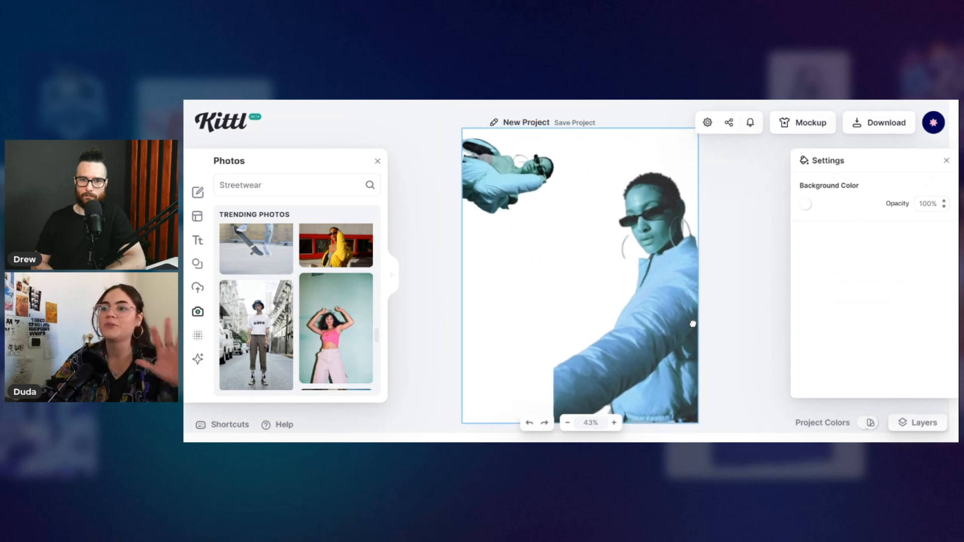
pyautogui.click(668, 334)
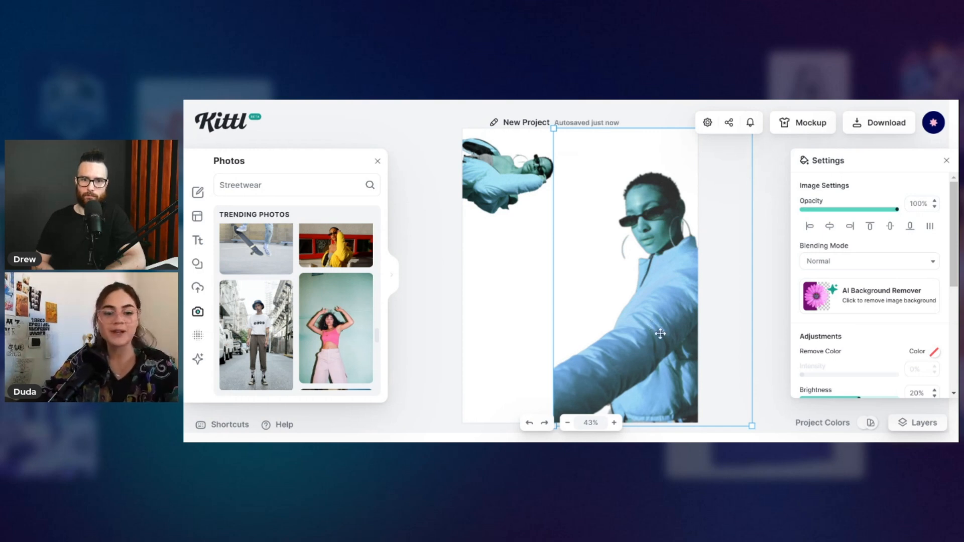
pyautogui.moveTo(669, 310); pyautogui.dragTo(642, 334)
pyautogui.moveTo(669, 241); pyautogui.dragTo(686, 202)
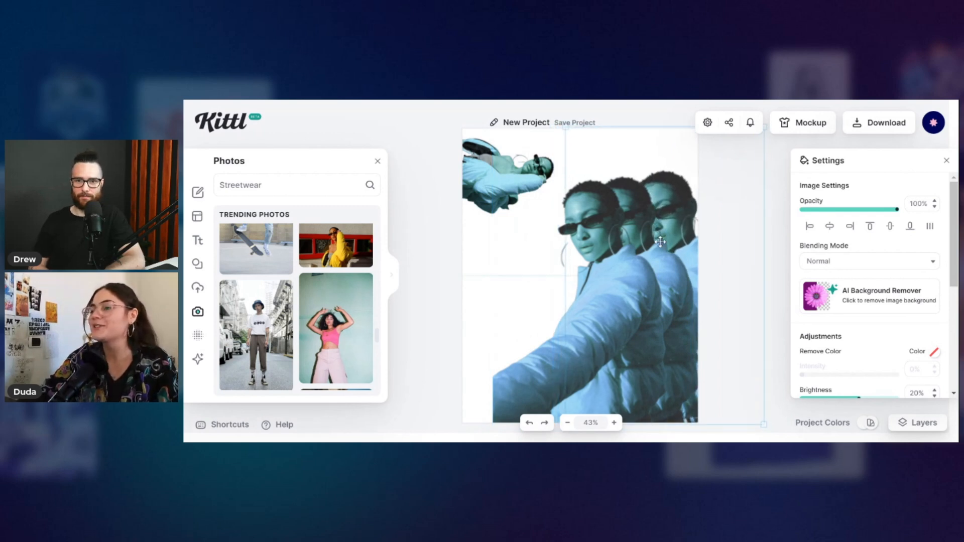
pyautogui.click(678, 278)
# Step: Duplicate the sideways small cutout twice, offsetting each copy downward to form a stack of three overlapping figures
pyautogui.click(501, 193)
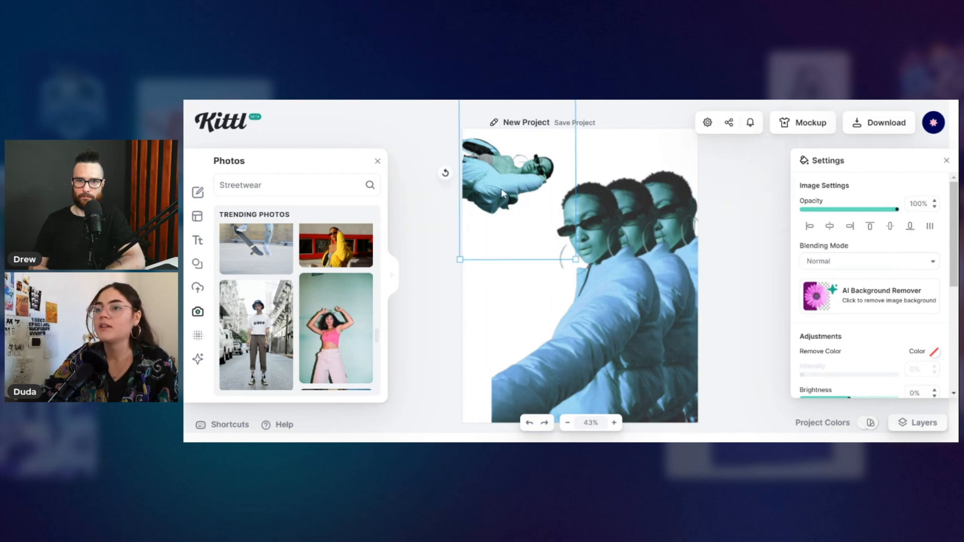
pyautogui.moveTo(489, 221)
pyautogui.mouseDown()
pyautogui.moveTo(490, 190)
pyautogui.moveTo(489, 229)
pyautogui.moveTo(490, 218)
pyautogui.mouseUp()
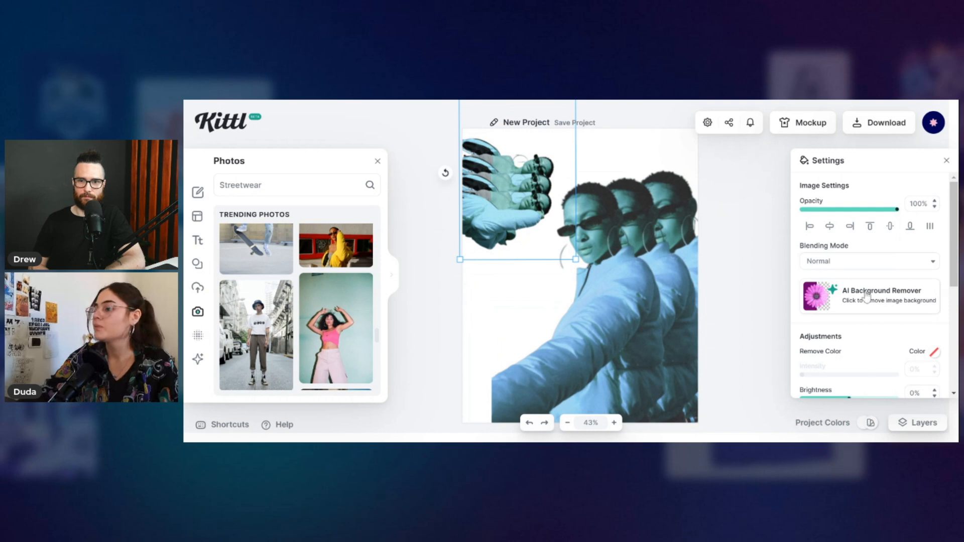
pyautogui.scroll(-5, 874, 303)
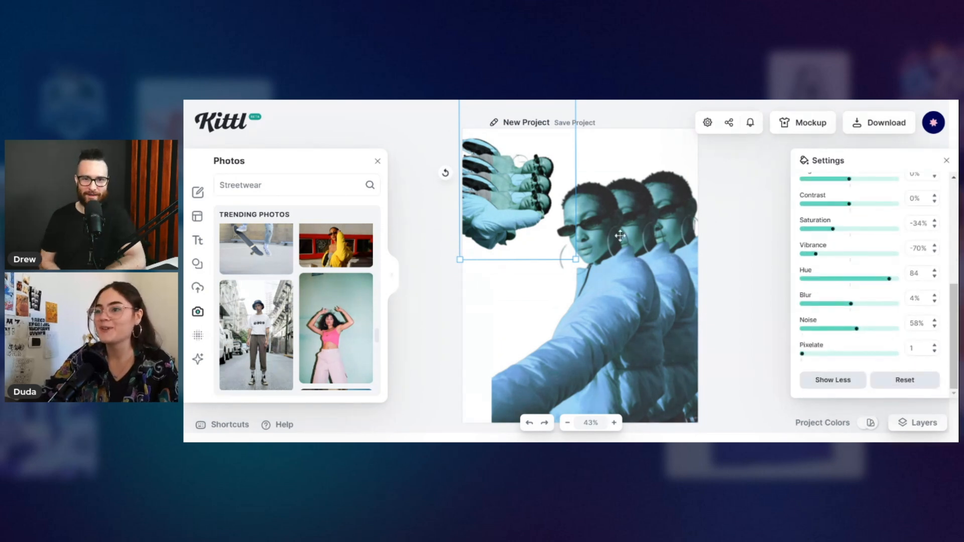
pyautogui.click(624, 154)
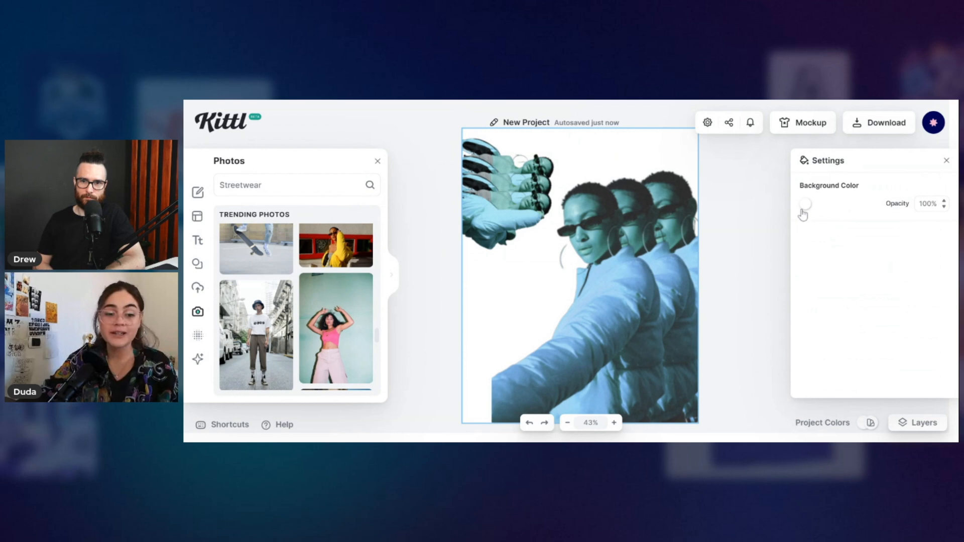
# Step: Search the photo library for "sky" and add the turquoise sky photo with pale clouds to the page
pyautogui.doubleClick(240, 185)
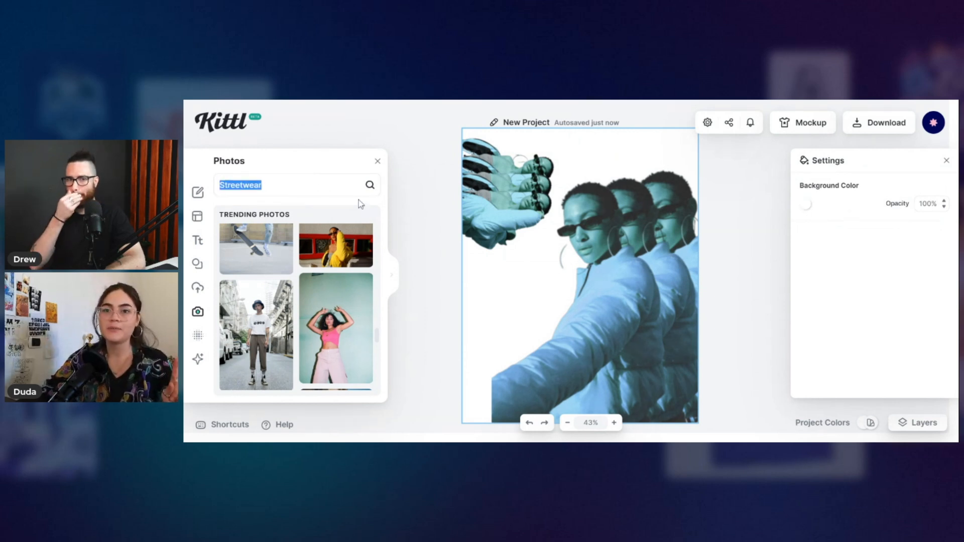
pyautogui.press('BackSpace')
pyautogui.write('sky')
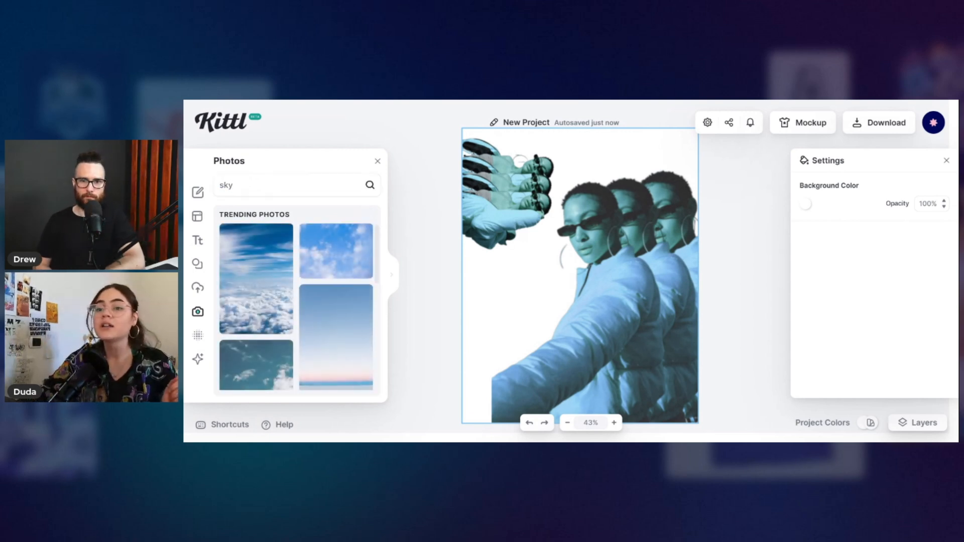
pyautogui.scroll(-3, 371, 261)
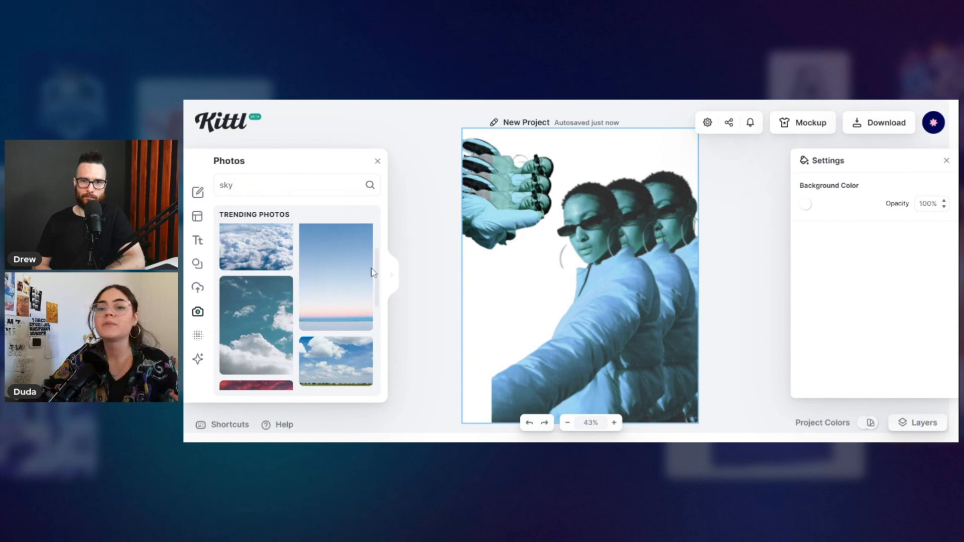
pyautogui.scroll(-5, 370, 284)
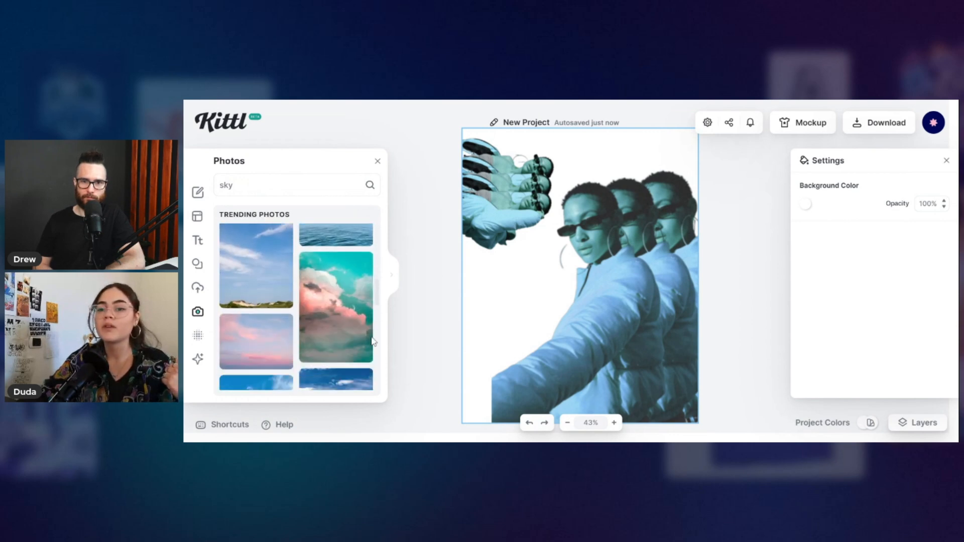
pyautogui.scroll(-3, 366, 349)
pyautogui.scroll(-3, 365, 352)
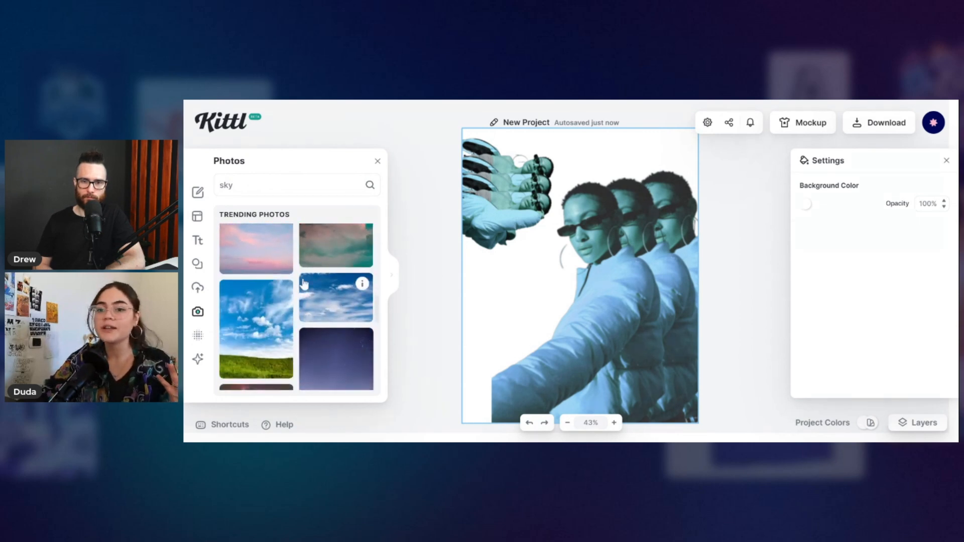
pyautogui.click(327, 243)
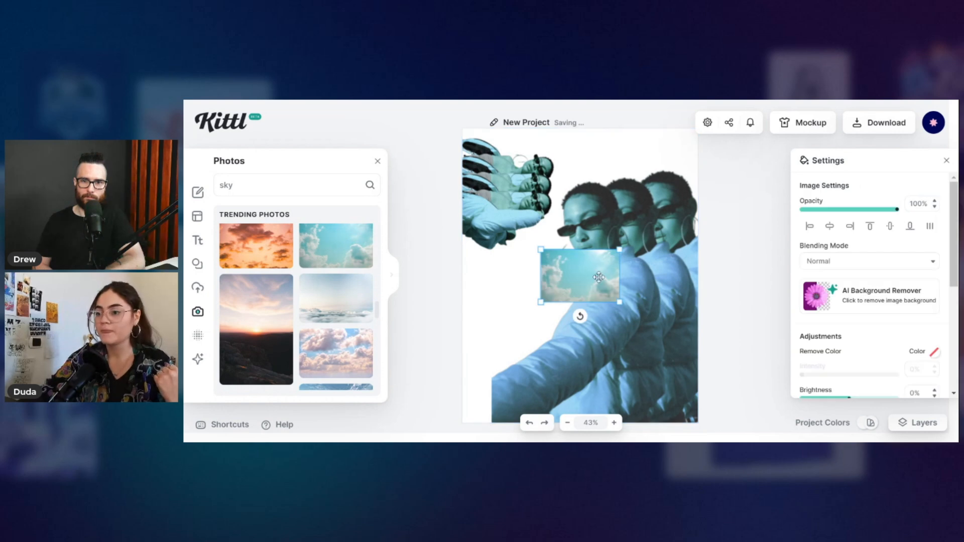
# Step: Send the sky photo behind all cutouts, then enlarge and position it so it covers the whole page
pyautogui.rightClick(598, 277)
pyautogui.click(655, 432)
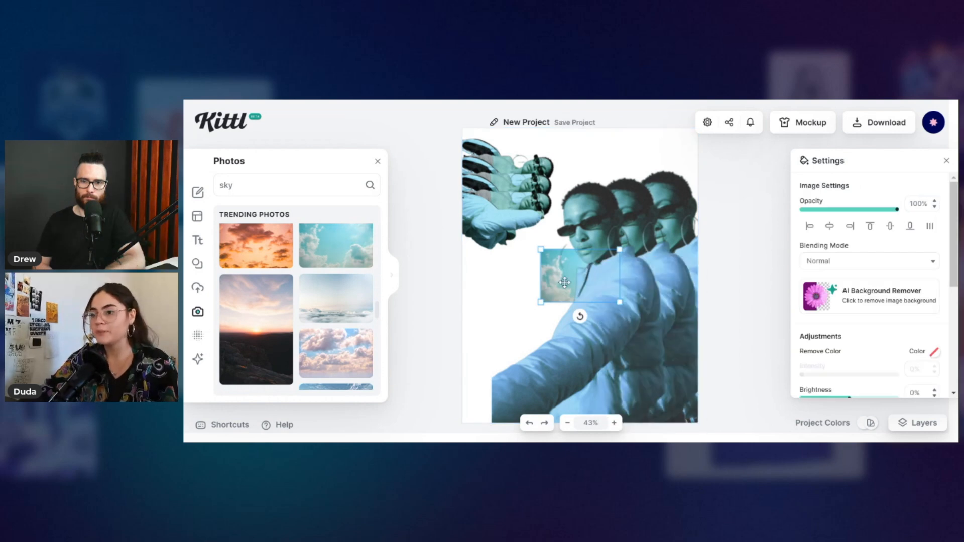
pyautogui.moveTo(539, 246); pyautogui.dragTo(353, 124)
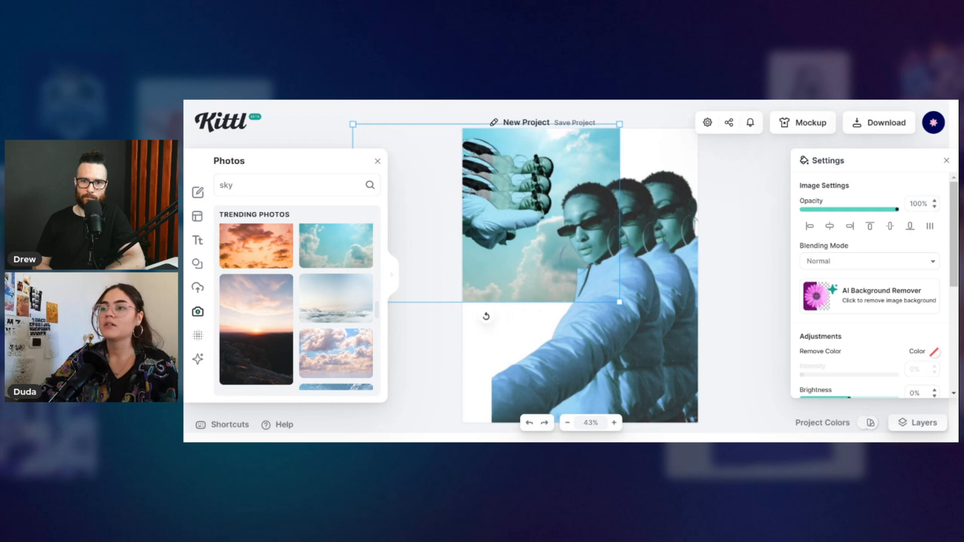
pyautogui.moveTo(631, 308); pyautogui.dragTo(812, 431)
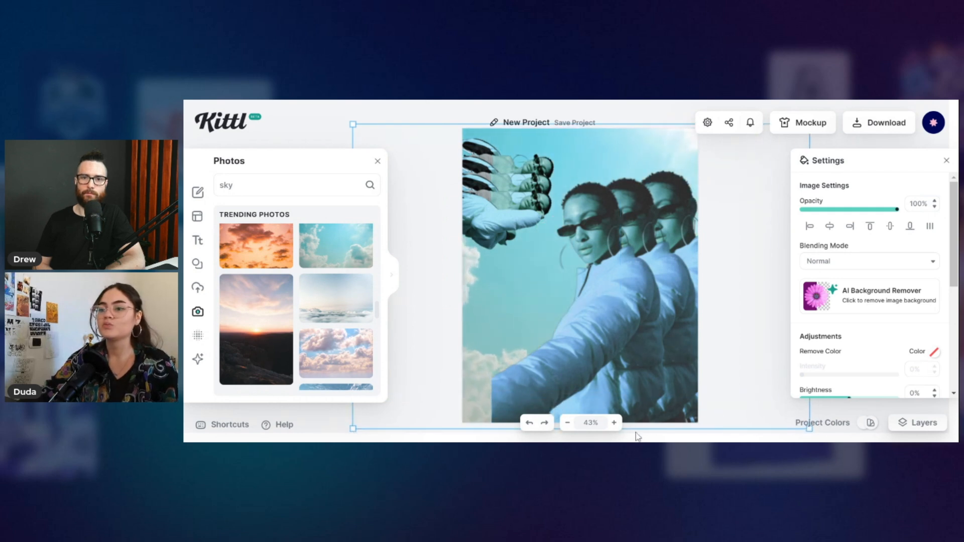
pyautogui.moveTo(499, 280); pyautogui.dragTo(553, 275)
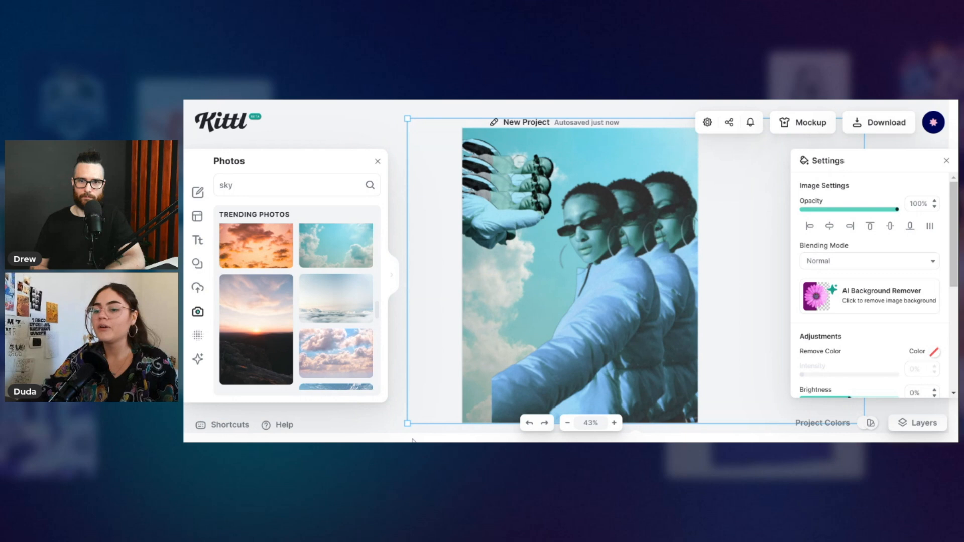
pyautogui.moveTo(407, 422); pyautogui.dragTo(414, 417)
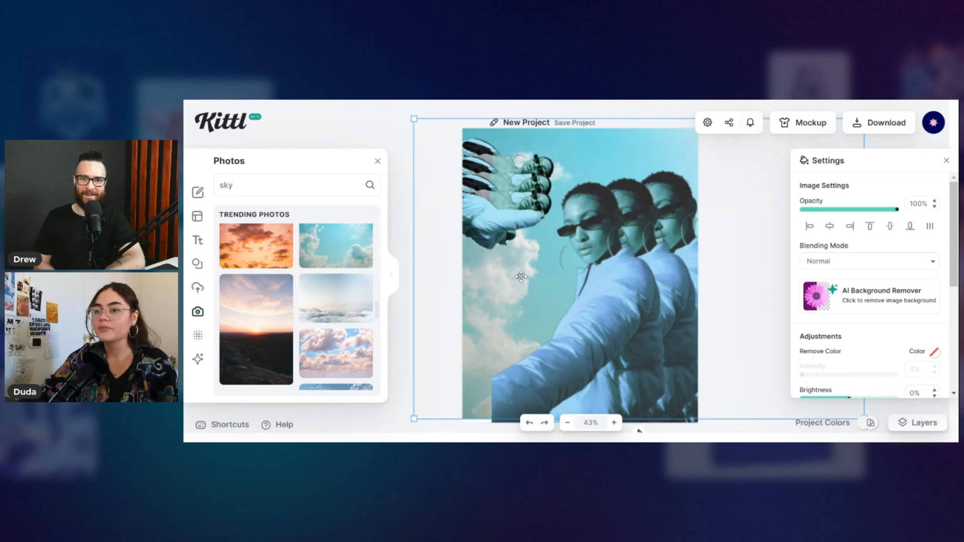
pyautogui.moveTo(461, 335); pyautogui.dragTo(460, 343)
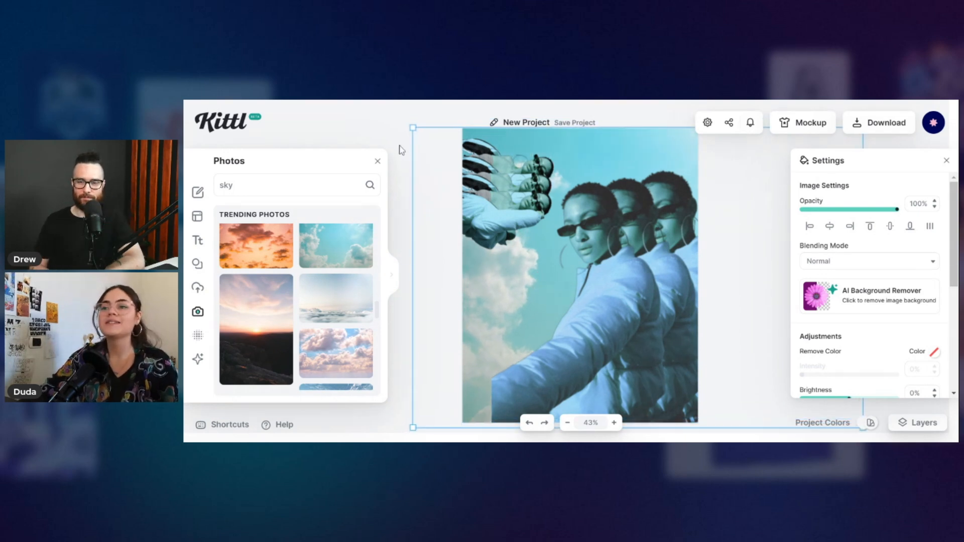
pyautogui.click(608, 316)
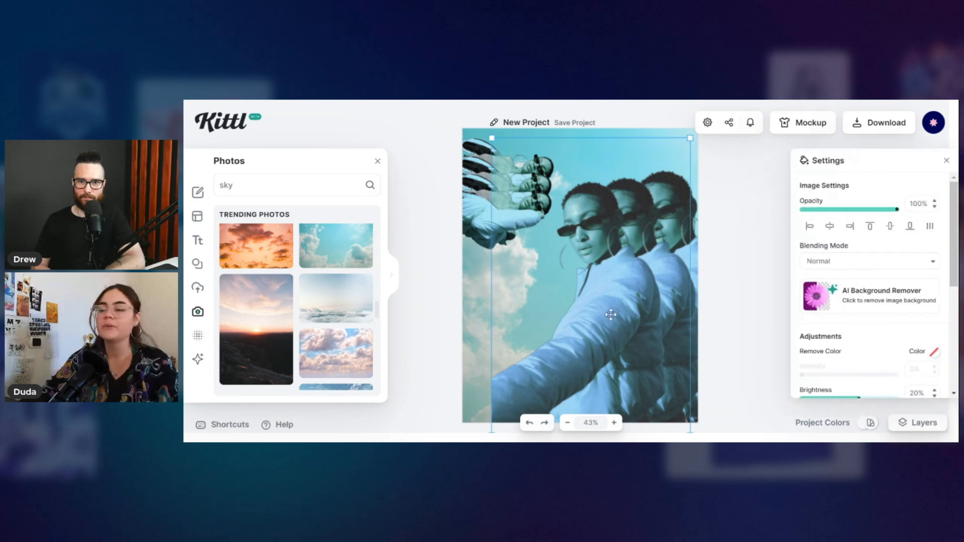
pyautogui.moveTo(600, 287); pyautogui.dragTo(643, 270)
pyautogui.press('Delete')
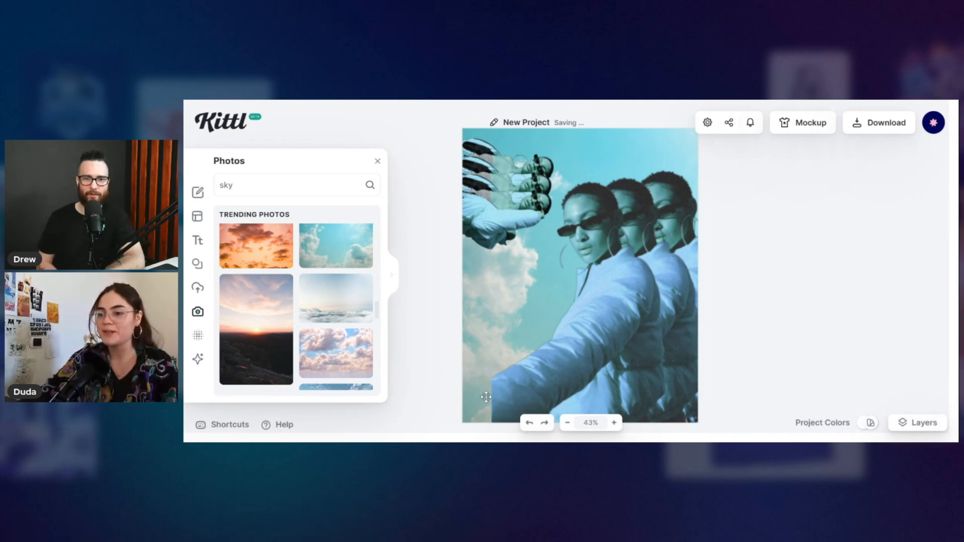
# Step: Duplicate the front large cutout, shrink the copy to under half size and repeat it as three overlapping figures in the page's lower-left corner
pyautogui.click(624, 267)
pyautogui.moveTo(624, 266); pyautogui.dragTo(564, 266)
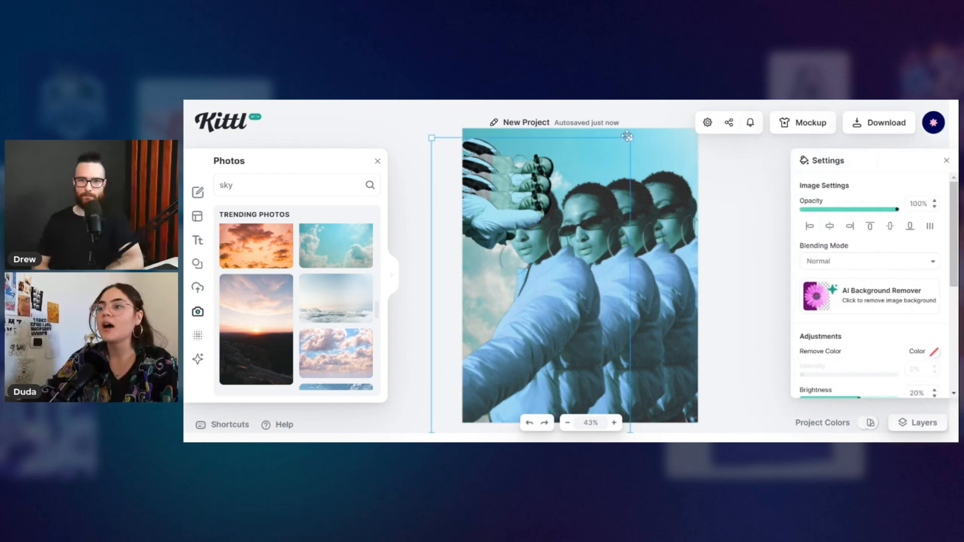
pyautogui.moveTo(629, 138); pyautogui.dragTo(509, 317)
pyautogui.moveTo(479, 382)
pyautogui.mouseDown()
pyautogui.moveTo(530, 374)
pyautogui.moveTo(502, 391)
pyautogui.moveTo(473, 384)
pyautogui.mouseUp()
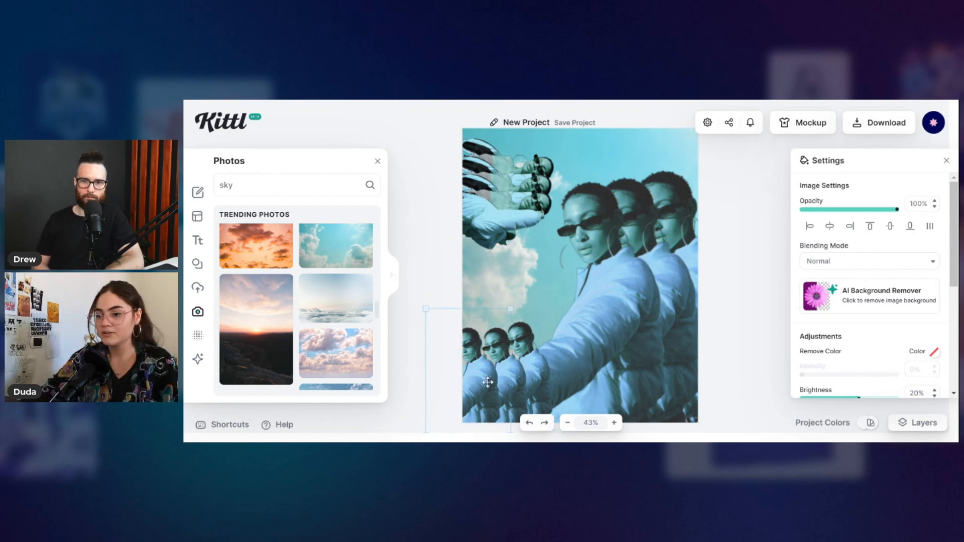
# Step: Shift the three small figures up along the outstretched arm and add a fourth overlapping copy in front at the page's lower-left corner
pyautogui.moveTo(544, 374); pyautogui.dragTo(554, 380)
pyautogui.moveTo(504, 352); pyautogui.dragTo(498, 382)
pyautogui.click(533, 353)
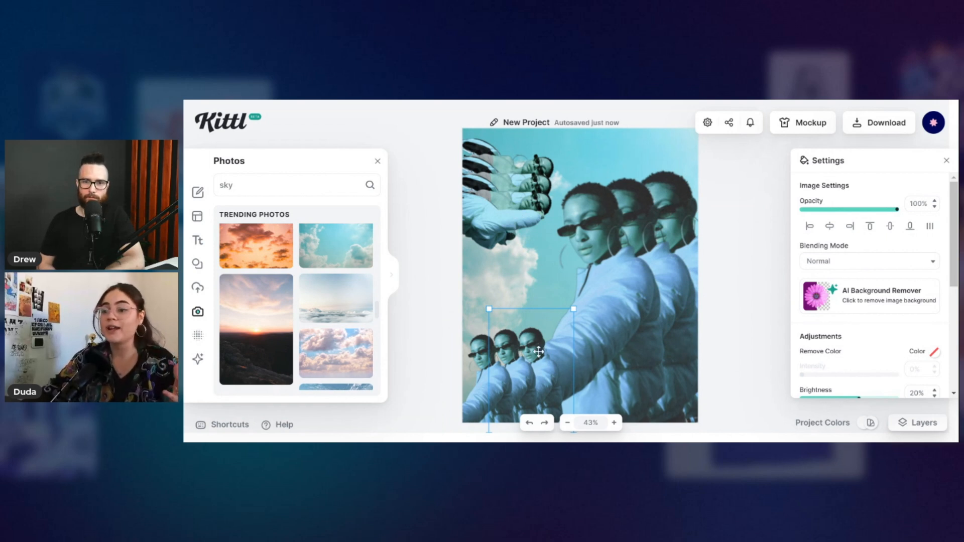
pyautogui.moveTo(536, 351); pyautogui.dragTo(538, 340)
pyautogui.click(522, 367)
pyautogui.click(536, 332)
pyautogui.moveTo(537, 332); pyautogui.dragTo(487, 401)
pyautogui.click(446, 285)
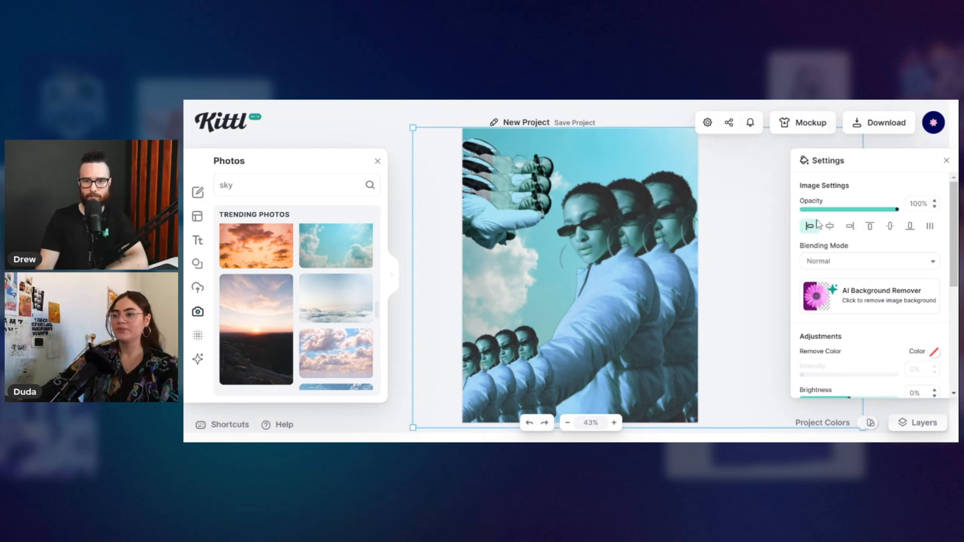
pyautogui.click(640, 248)
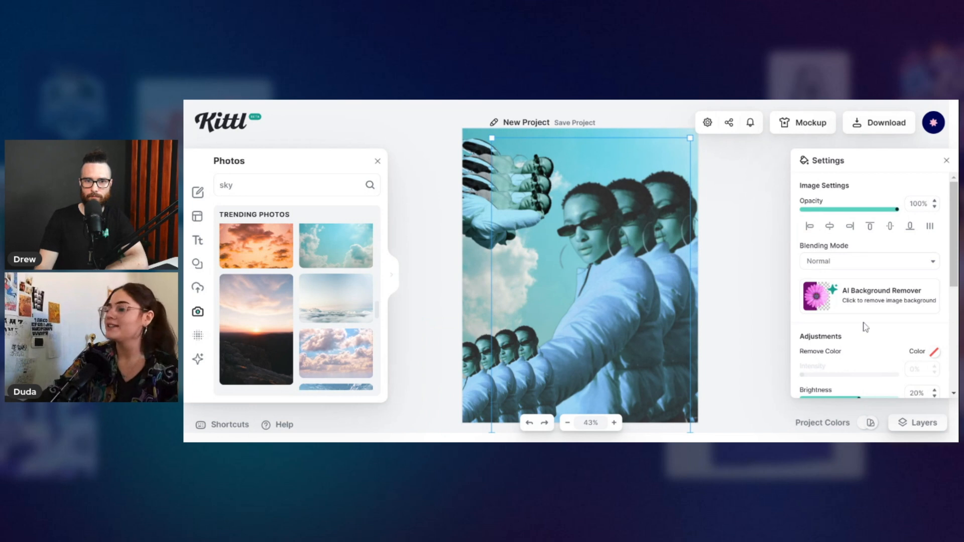
pyautogui.scroll(-5, 878, 318)
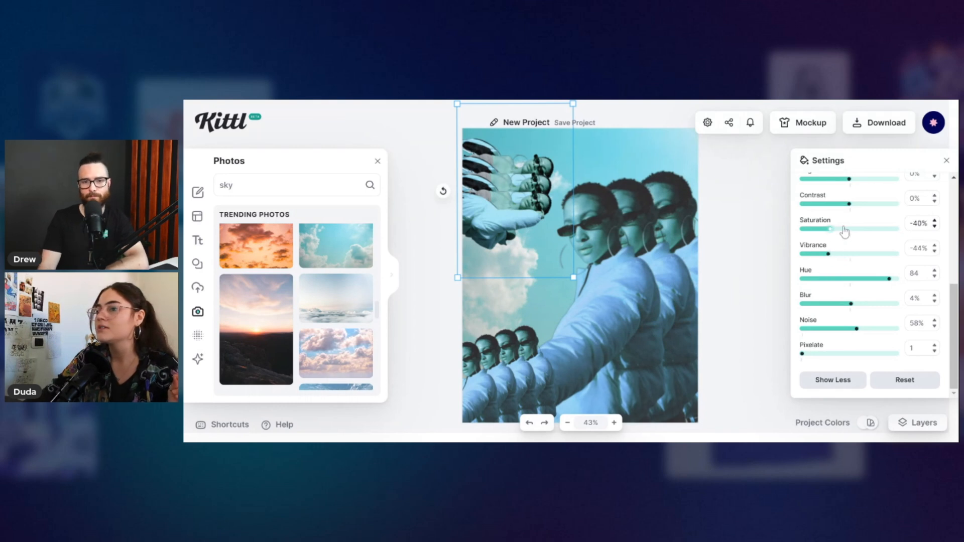
# Step: Browse the abstract elements to the Grunge collection and add its halftone smudge to the page
pyautogui.click(197, 263)
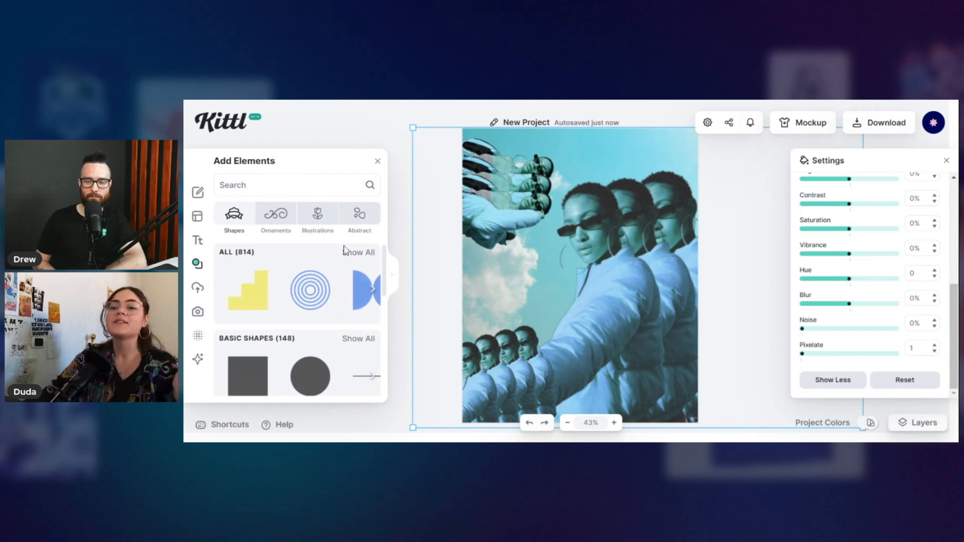
pyautogui.scroll(-1, 350, 254)
pyautogui.scroll(1, 345, 255)
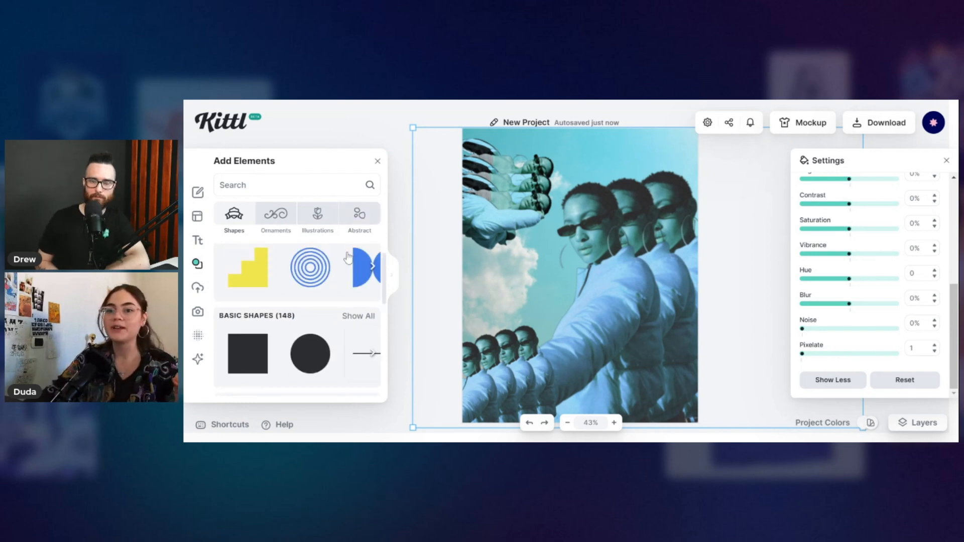
pyautogui.click(359, 216)
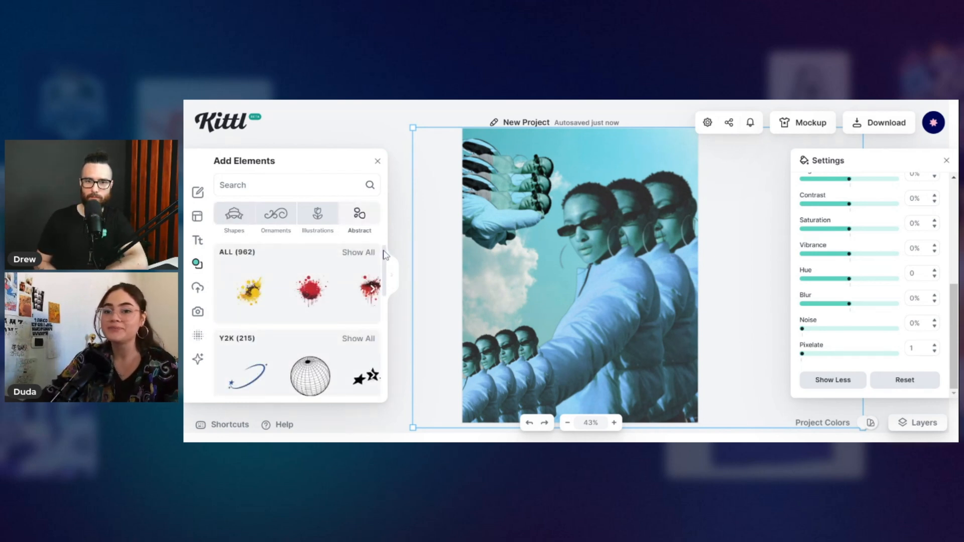
pyautogui.moveTo(384, 256); pyautogui.dragTo(380, 327)
pyautogui.scroll(-2, 374, 343)
pyautogui.scroll(2, 372, 338)
pyautogui.click(358, 274)
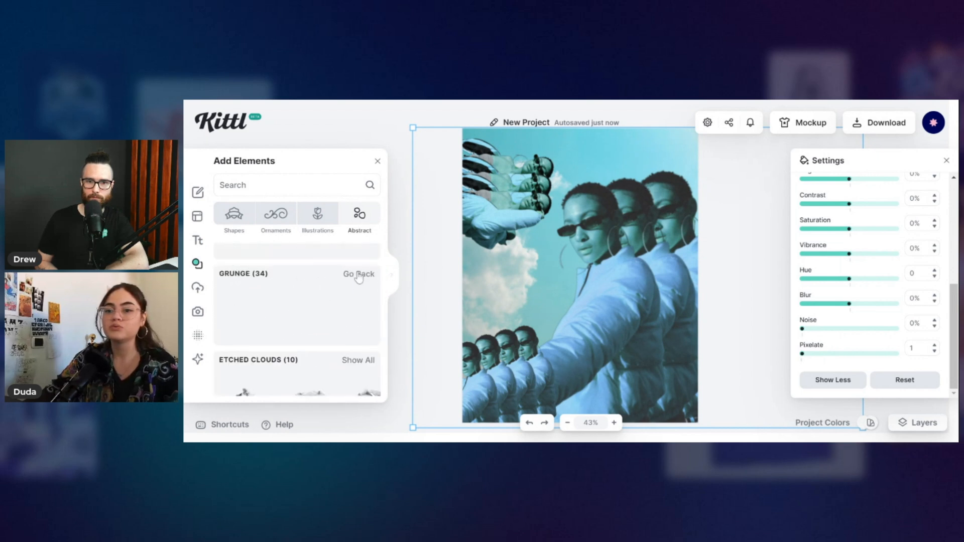
pyautogui.scroll(-3, 355, 293)
pyautogui.scroll(1, 354, 294)
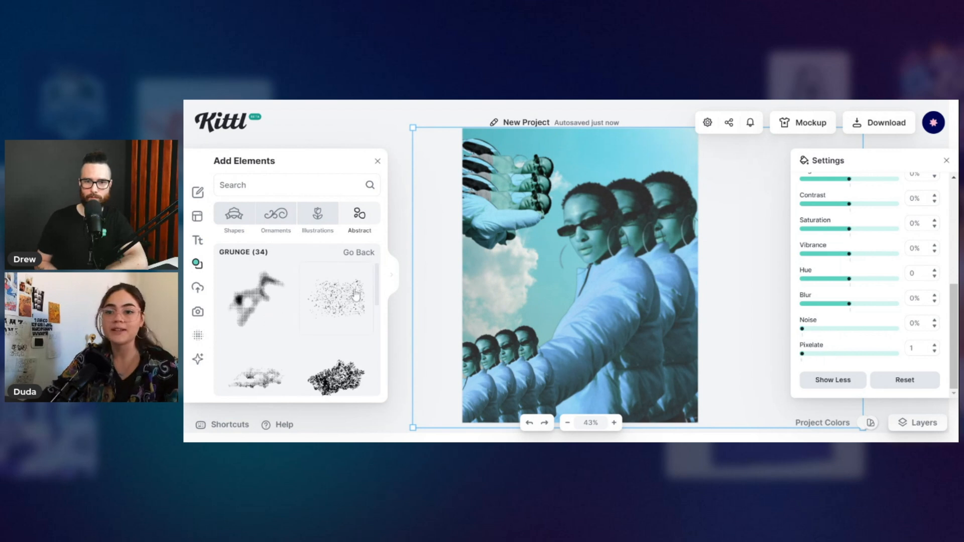
pyautogui.click(275, 302)
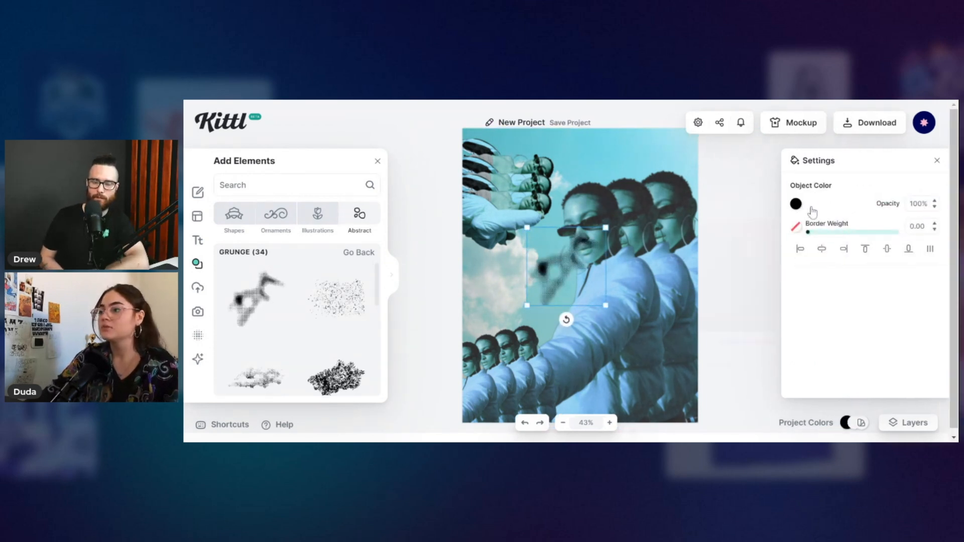
# Step: Recolour the halftone smudge white, shrink it and place it over the stack of sideways figures
pyautogui.click(797, 205)
pyautogui.click(653, 435)
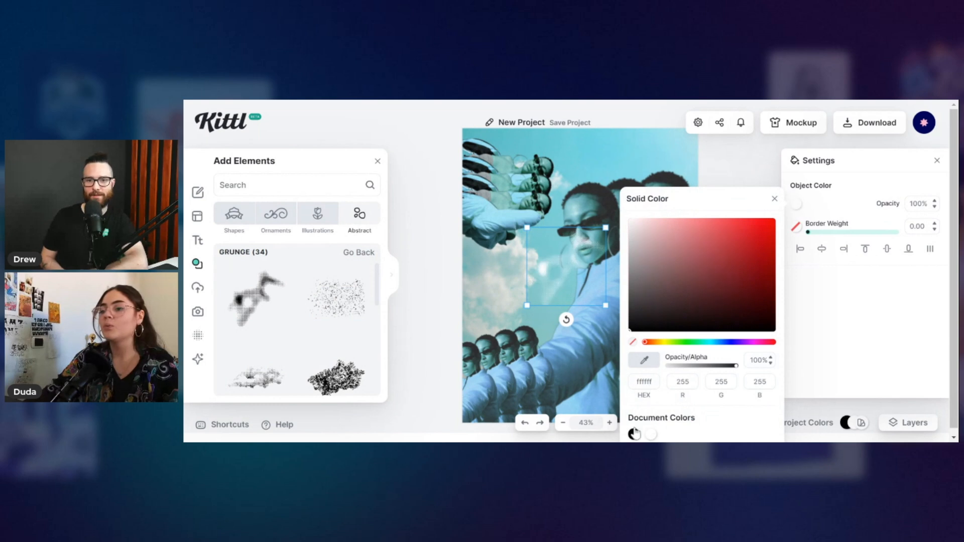
pyautogui.click(607, 300)
pyautogui.click(607, 301)
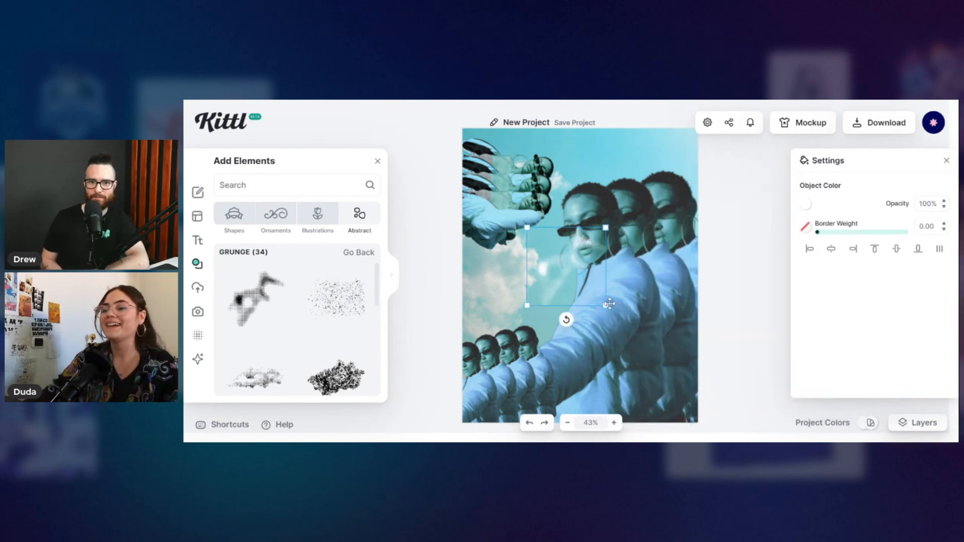
pyautogui.moveTo(606, 303); pyautogui.dragTo(525, 171)
# Step: Add the smoke-like grunge element, recolour it white and position it over the jackets near the page's lower-right corner
pyautogui.scroll(-1, 358, 275)
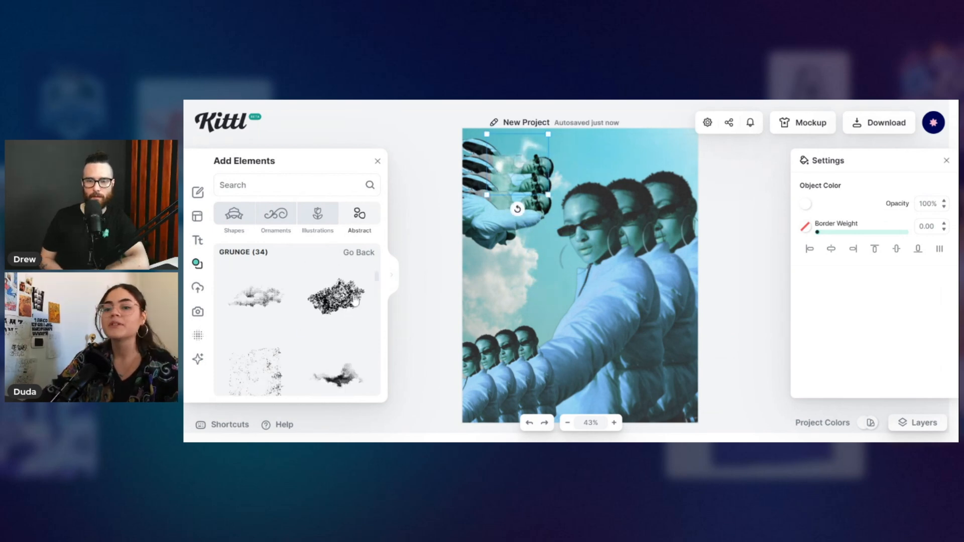
pyautogui.click(346, 275)
pyautogui.moveTo(600, 276)
pyautogui.mouseDown()
pyautogui.moveTo(648, 367)
pyautogui.moveTo(607, 380)
pyautogui.mouseUp()
pyautogui.click(805, 206)
pyautogui.click(640, 435)
pyautogui.click(588, 379)
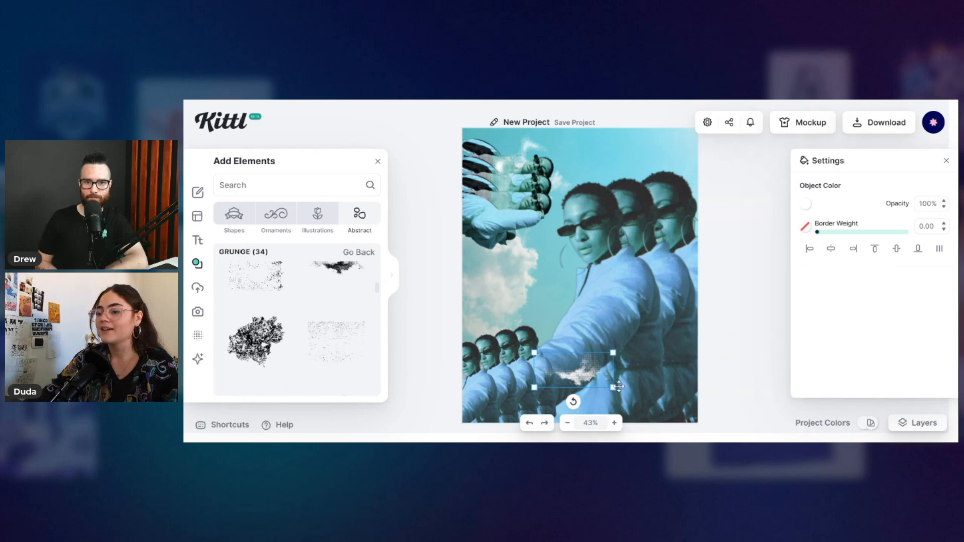
pyautogui.moveTo(613, 388); pyautogui.dragTo(662, 396)
pyautogui.click(738, 365)
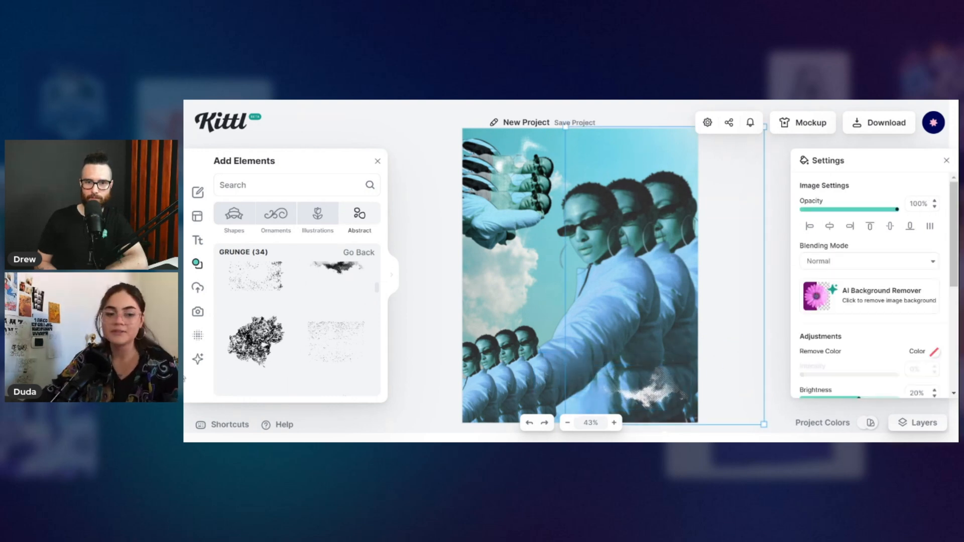
# Step: Add the speckled cloud-shaped grunge element, recolour it white, shrink it and place it over the row of four small figures
pyautogui.scroll(3, 346, 304)
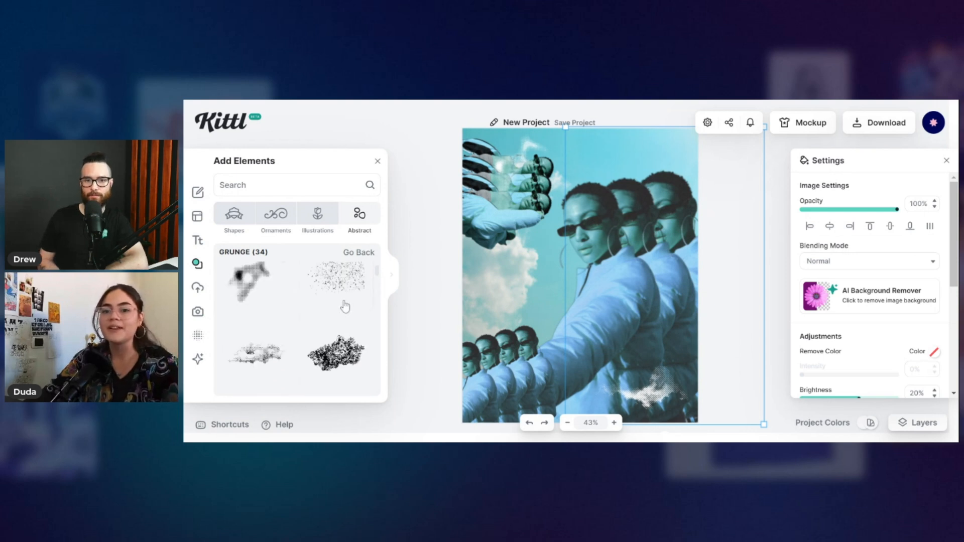
pyautogui.scroll(-2, 345, 306)
pyautogui.click(232, 295)
pyautogui.moveTo(606, 284)
pyautogui.mouseDown()
pyautogui.moveTo(630, 294)
pyautogui.moveTo(559, 341)
pyautogui.moveTo(550, 360)
pyautogui.moveTo(557, 372)
pyautogui.moveTo(595, 365)
pyautogui.mouseUp()
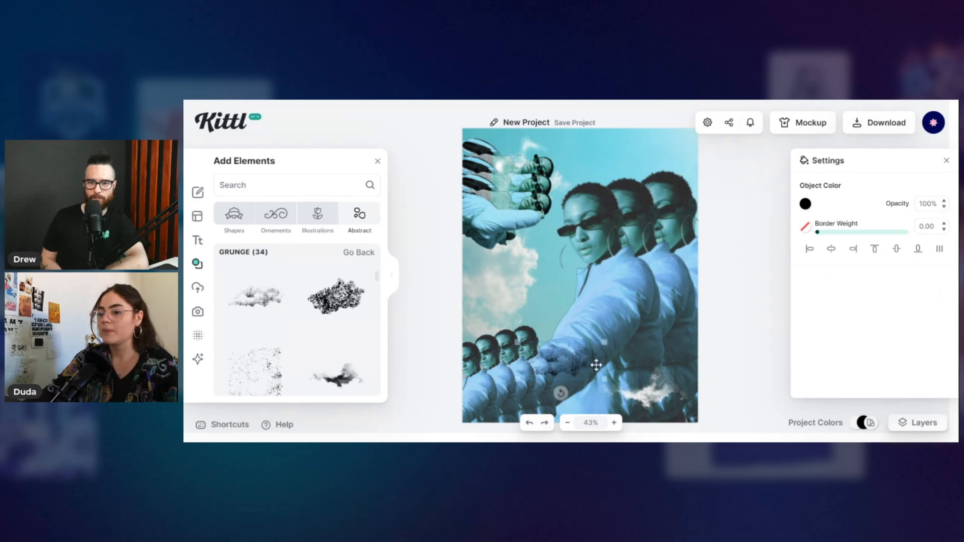
pyautogui.click(805, 203)
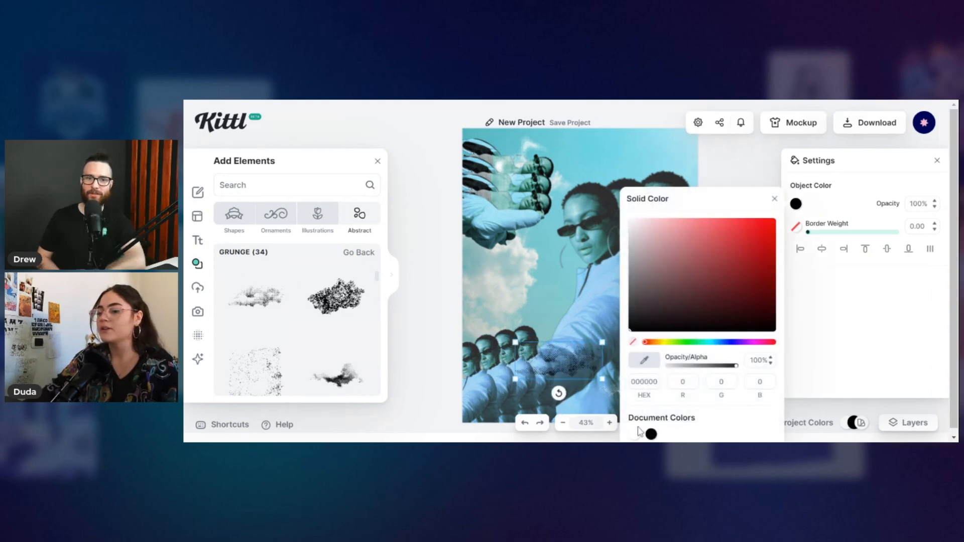
pyautogui.click(637, 433)
pyautogui.moveTo(602, 379)
pyautogui.mouseDown()
pyautogui.moveTo(590, 372)
pyautogui.moveTo(599, 376)
pyautogui.moveTo(594, 356)
pyautogui.moveTo(580, 377)
pyautogui.moveTo(585, 352)
pyautogui.moveTo(567, 351)
pyautogui.moveTo(541, 376)
pyautogui.moveTo(551, 365)
pyautogui.mouseUp()
pyautogui.click(554, 352)
pyautogui.click(578, 356)
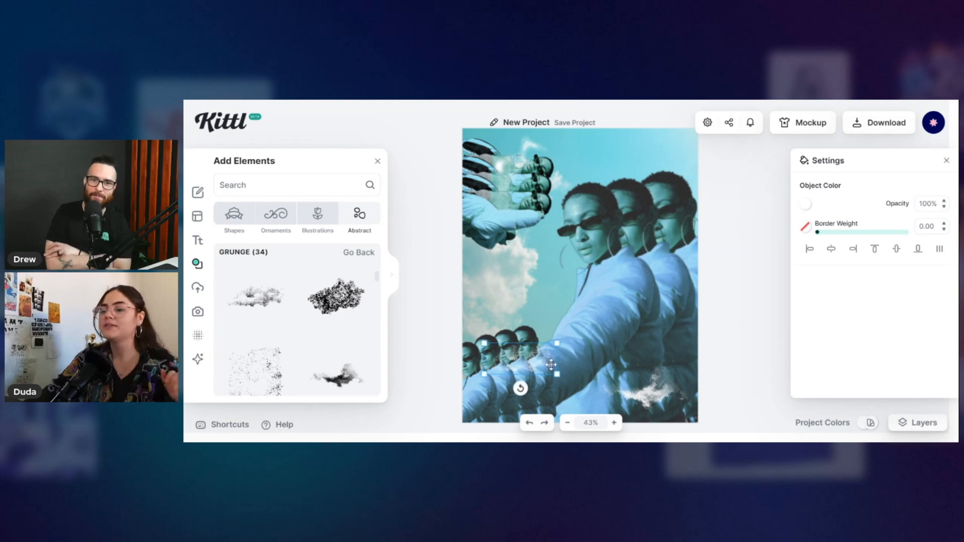
pyautogui.click(427, 321)
# Step: Add the bold cracked grunge texture, recolour it white, shrink it and place it below the stacked sideways figures
pyautogui.scroll(-10, 370, 285)
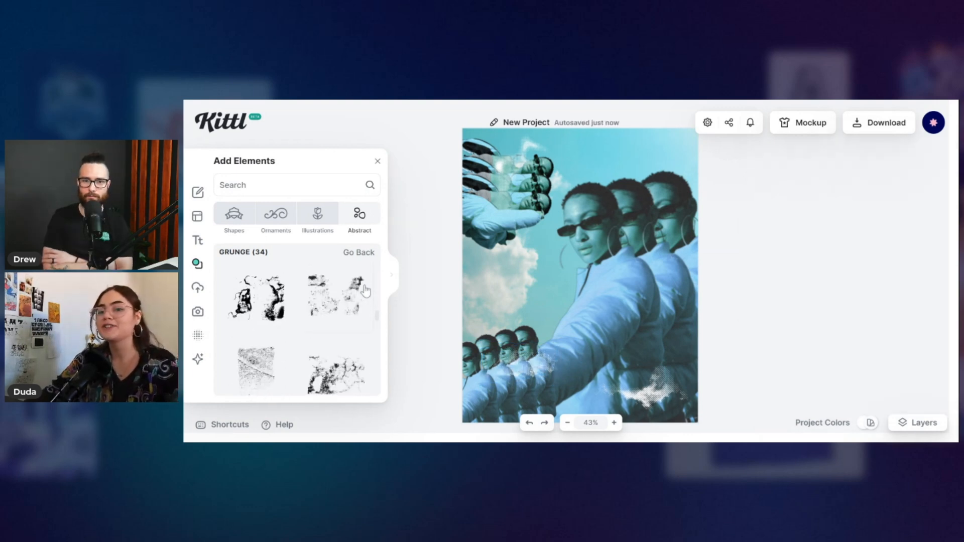
pyautogui.scroll(2, 365, 290)
pyautogui.scroll(-2, 301, 296)
pyautogui.click(256, 294)
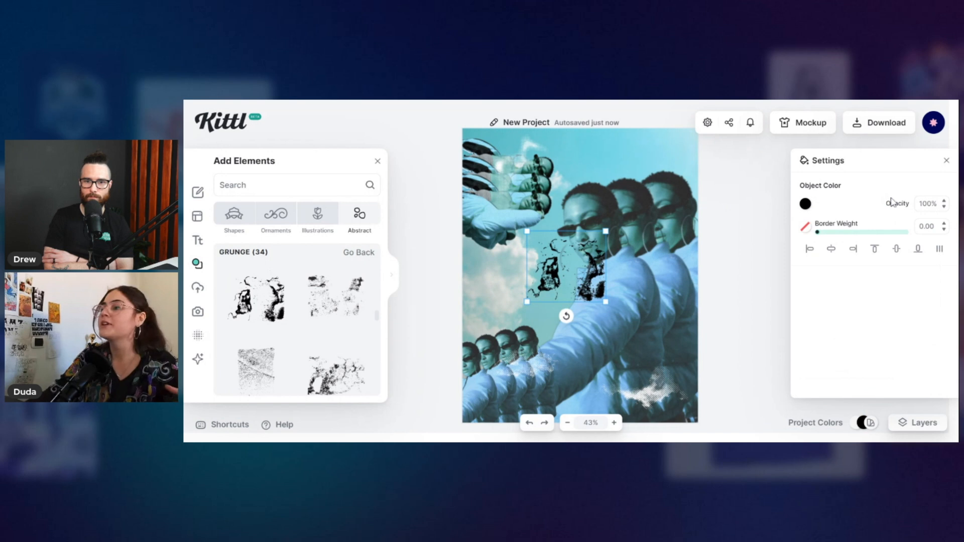
pyautogui.click(805, 203)
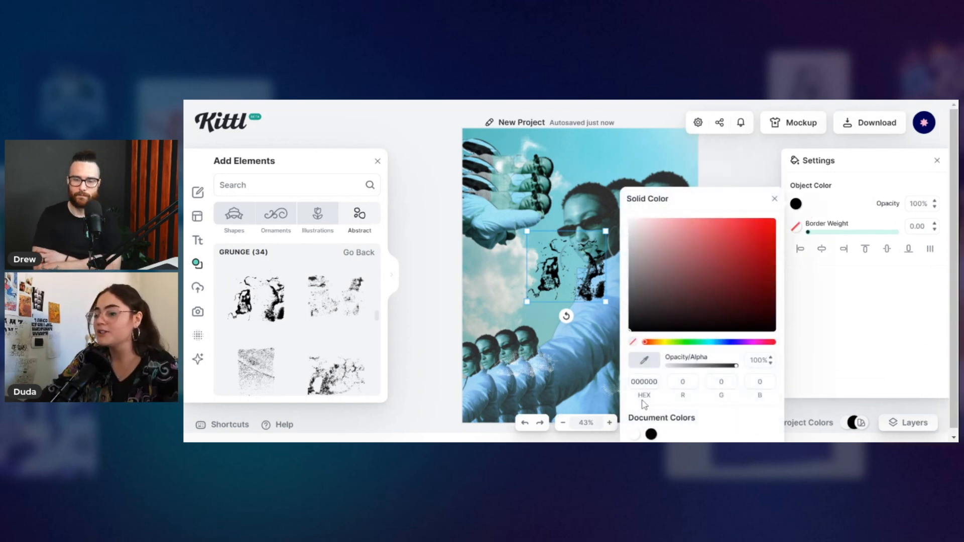
pyautogui.click(634, 435)
pyautogui.moveTo(604, 304); pyautogui.dragTo(519, 237)
# Step: Try the patchy grunge texture in white near the page's upper-right corner, and remove it
pyautogui.click(346, 301)
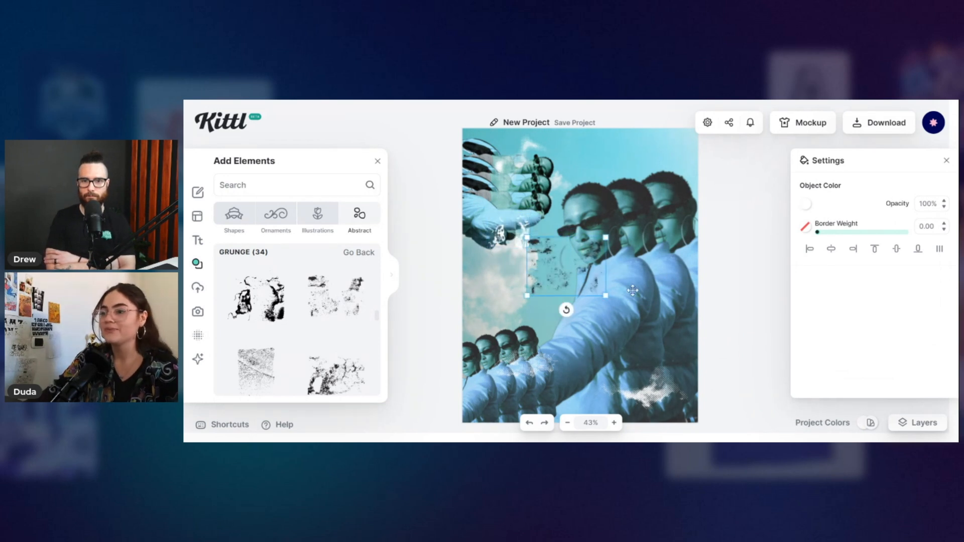
pyautogui.click(805, 204)
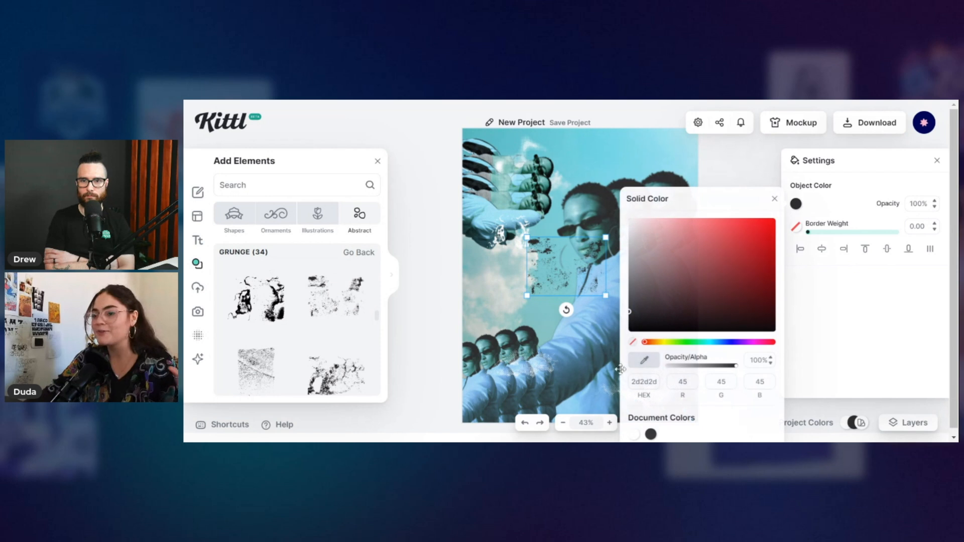
pyautogui.click(634, 434)
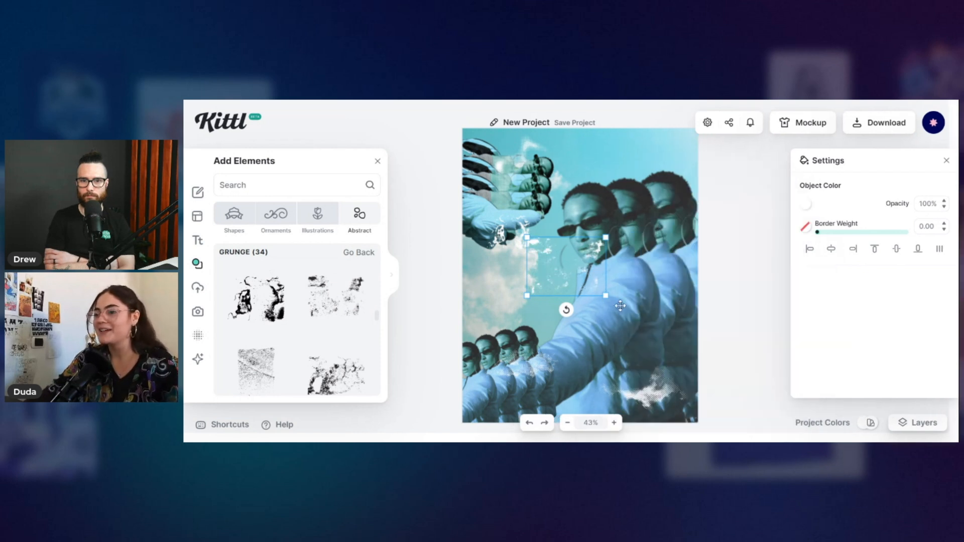
pyautogui.moveTo(605, 295); pyautogui.dragTo(673, 156)
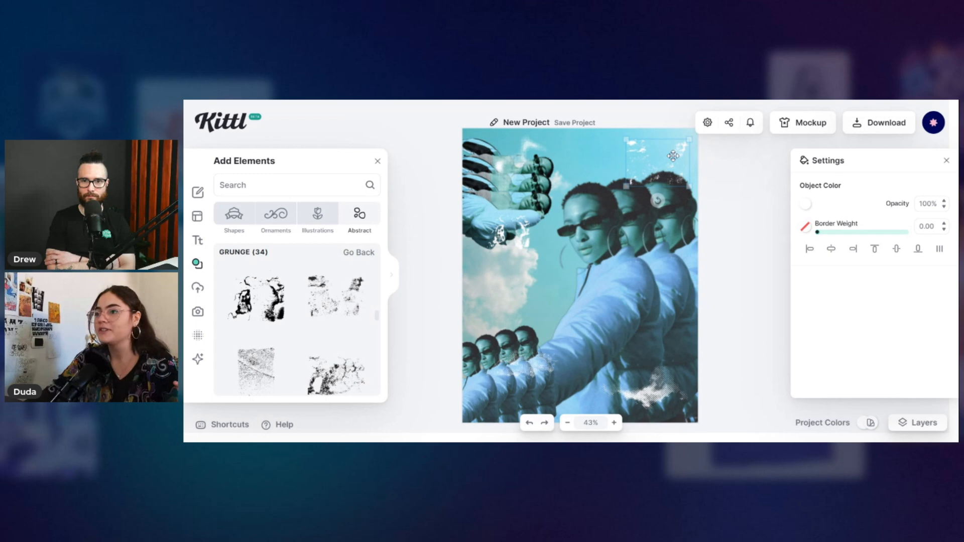
pyautogui.click(727, 224)
pyautogui.moveTo(682, 149); pyautogui.dragTo(610, 283)
pyautogui.press('Delete')
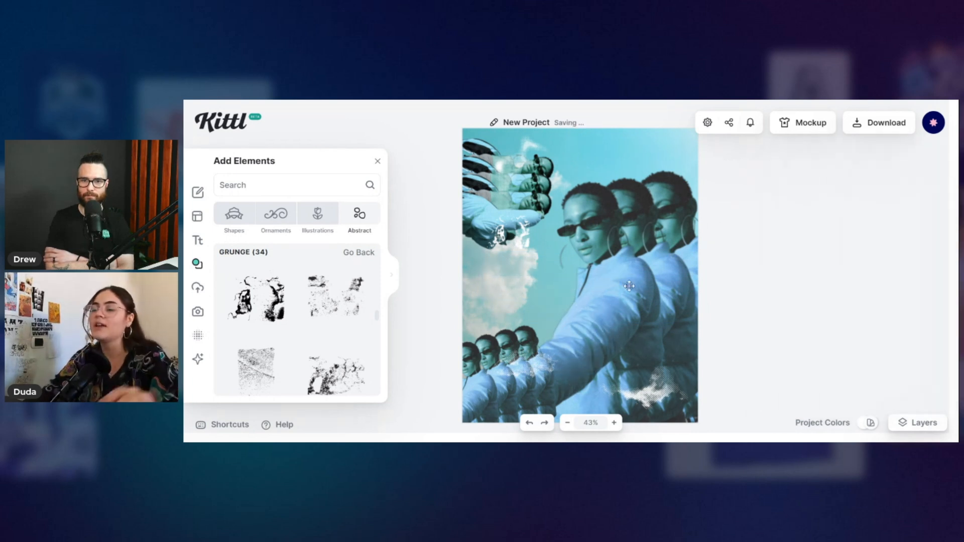
pyautogui.click(758, 219)
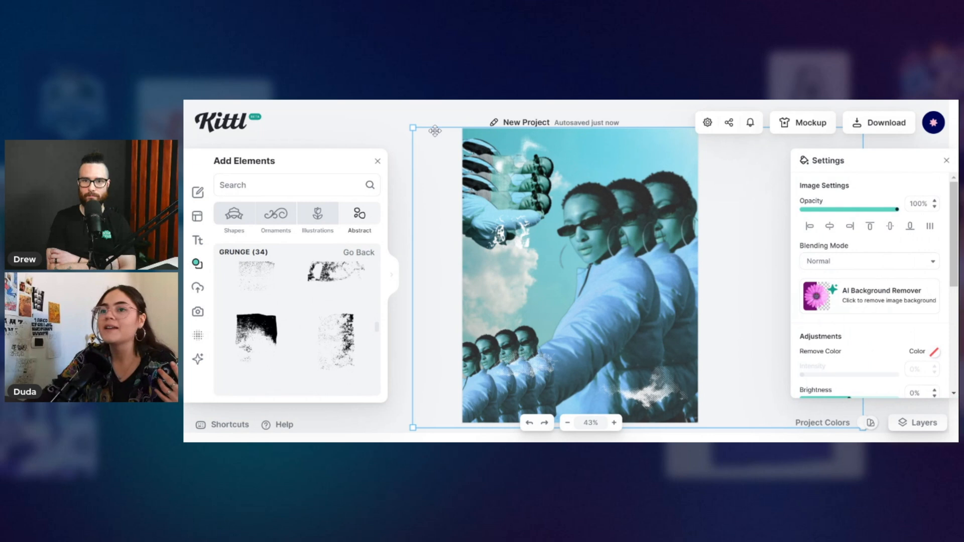
pyautogui.click(400, 139)
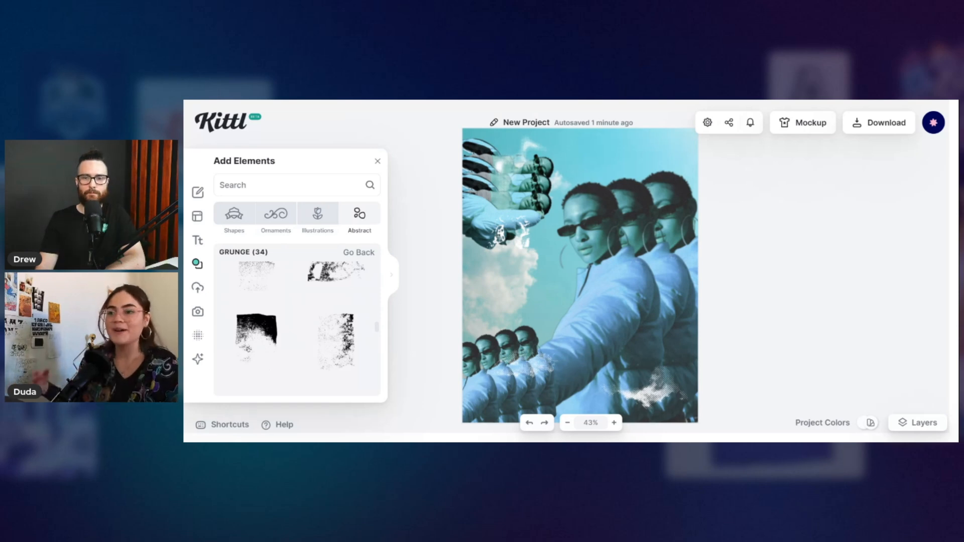
# Step: Enlarge the white cracked texture slightly and move it closer to the page's left edge, below the sideways figures
pyautogui.click(525, 234)
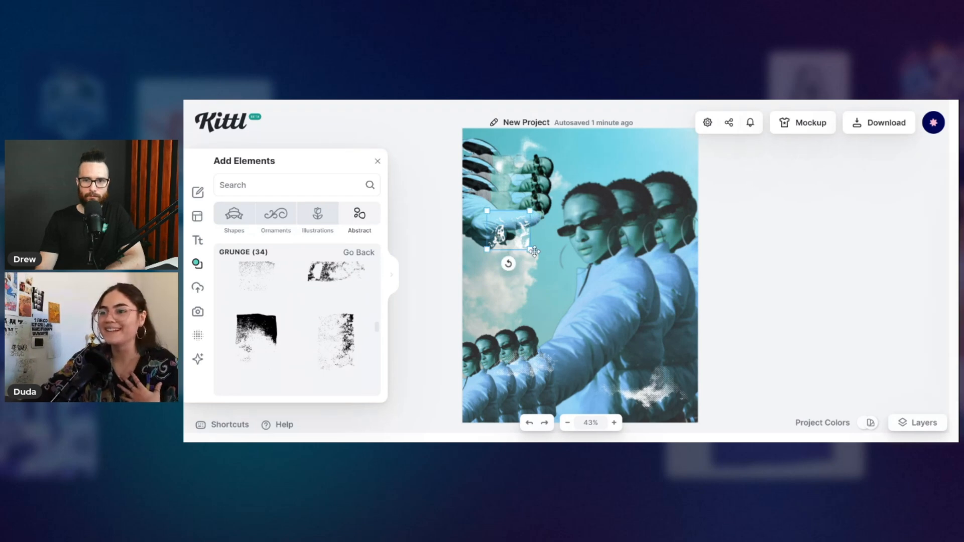
pyautogui.moveTo(522, 239); pyautogui.dragTo(505, 217)
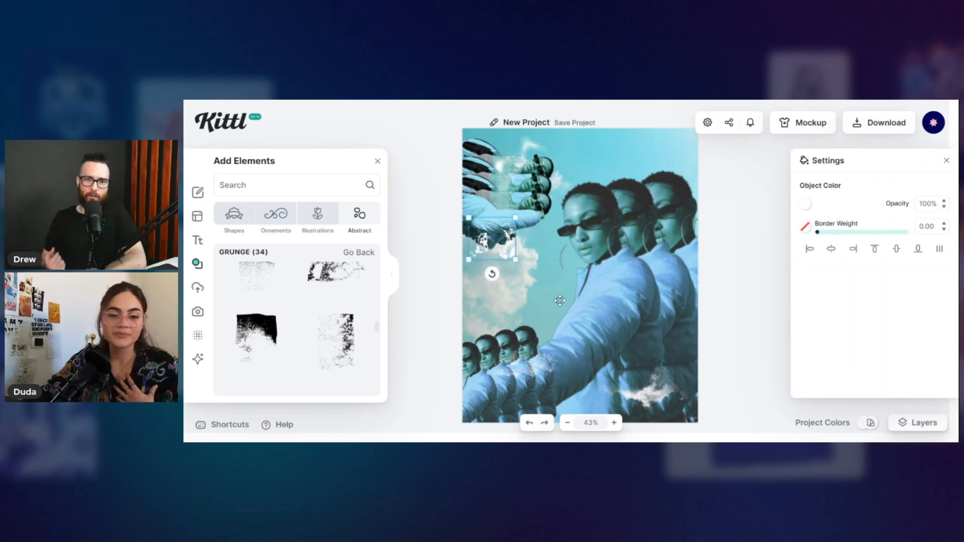
pyautogui.click(447, 302)
pyautogui.click(401, 231)
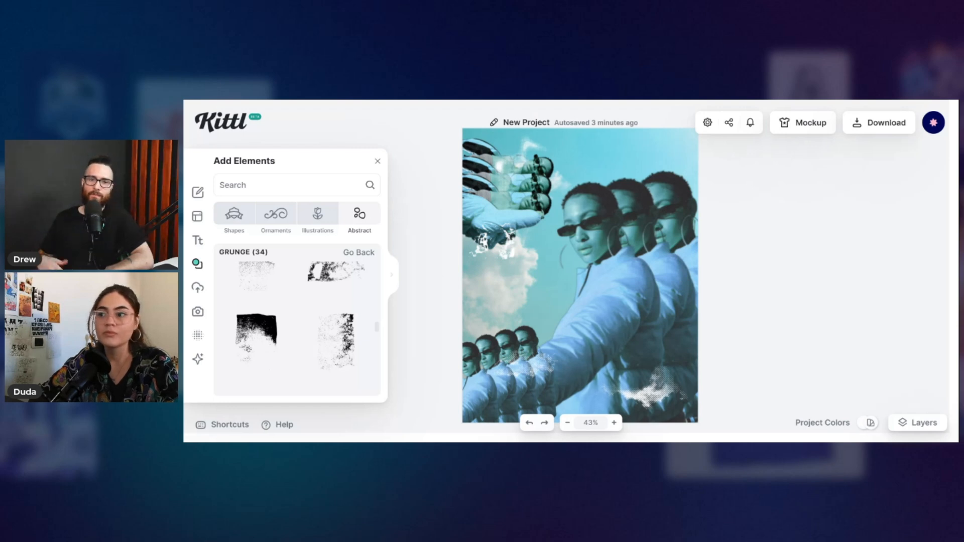
# Step: Apply the vertically streaked photocopy texture to the whole page and set its blending mode to Overlay
pyautogui.click(741, 228)
pyautogui.click(396, 195)
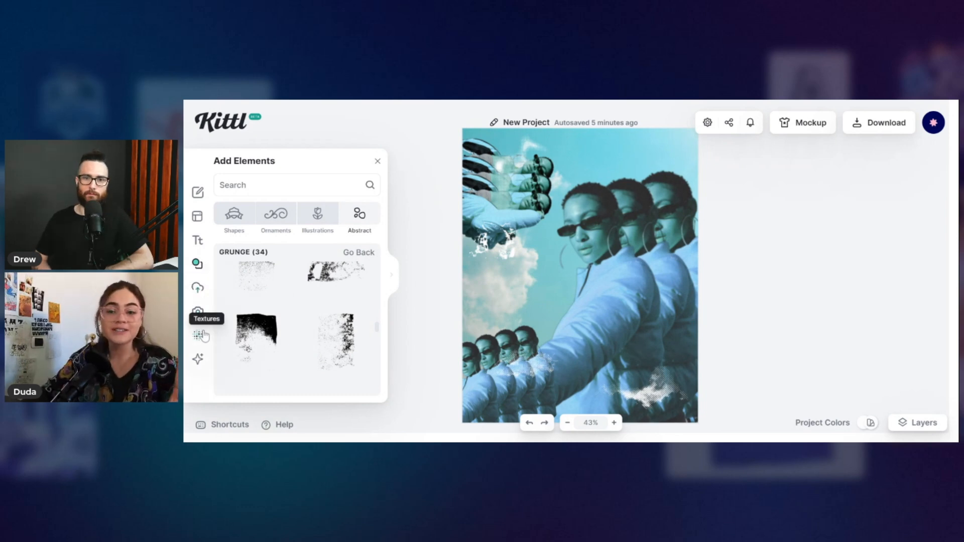
pyautogui.click(196, 354)
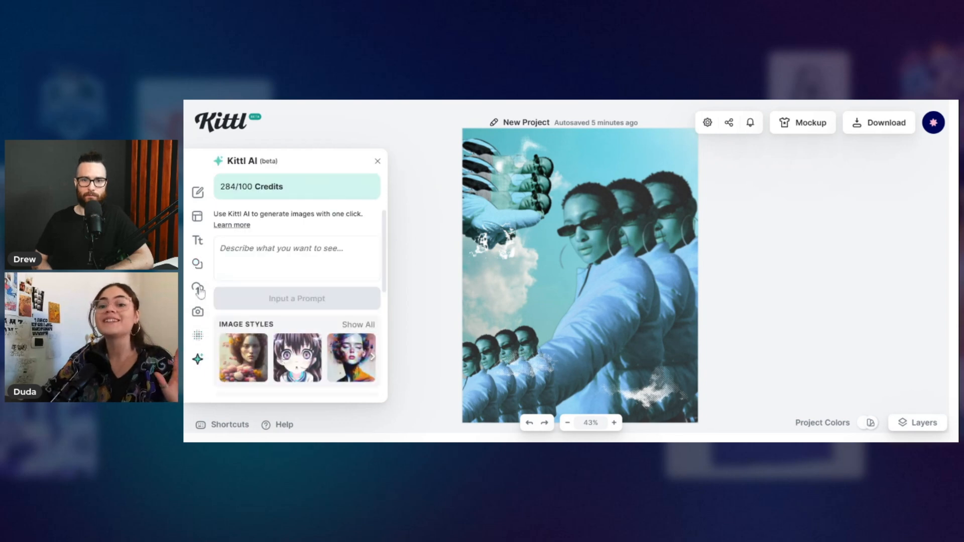
pyautogui.click(203, 343)
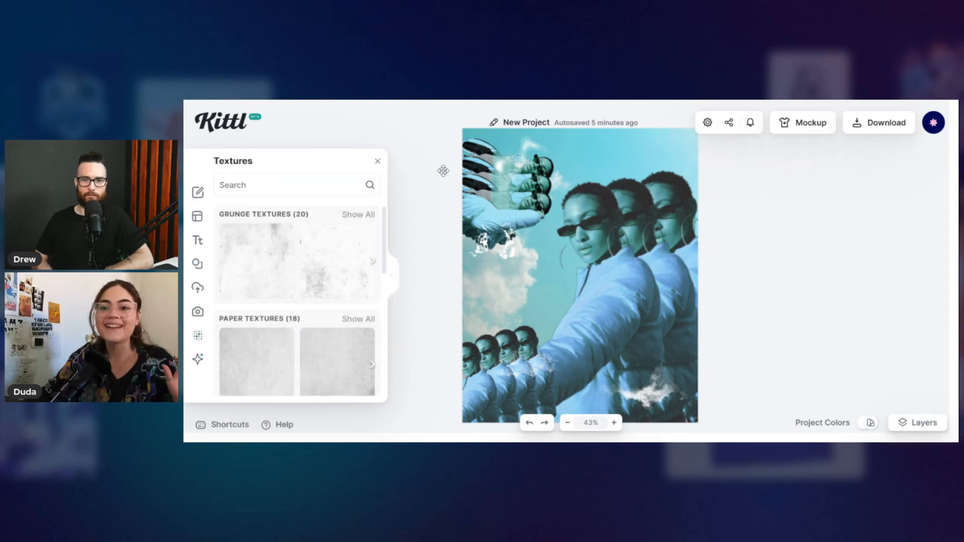
pyautogui.scroll(-2, 348, 274)
pyautogui.scroll(-8, 348, 274)
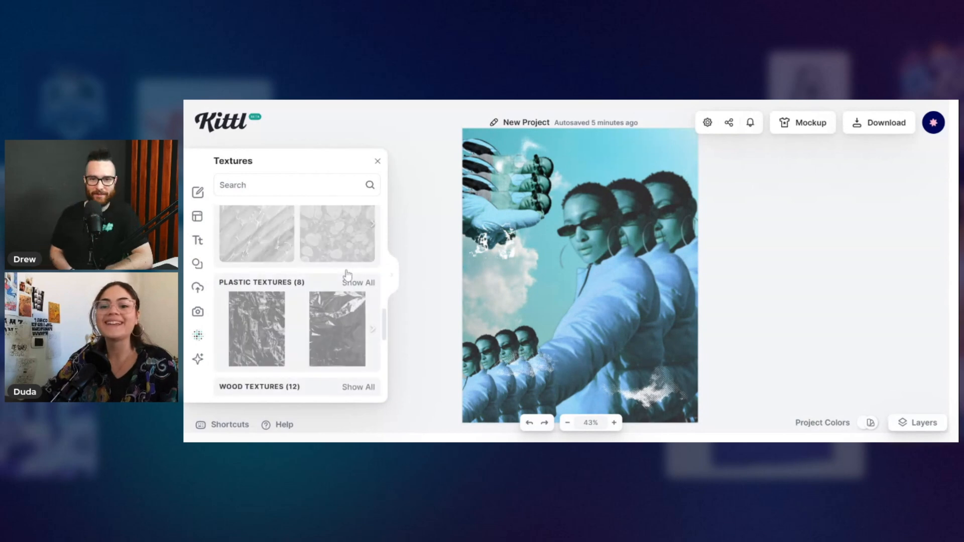
pyautogui.scroll(-2, 348, 276)
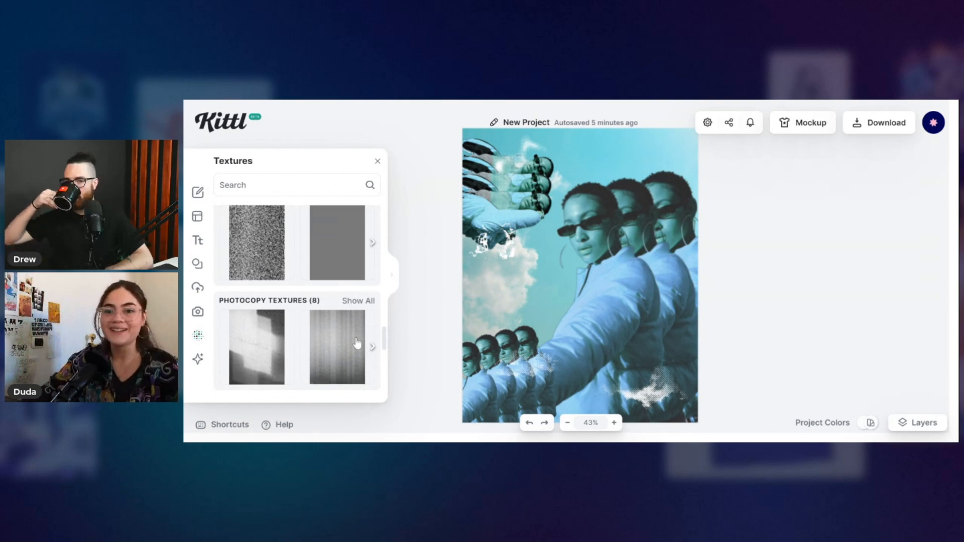
pyautogui.click(336, 360)
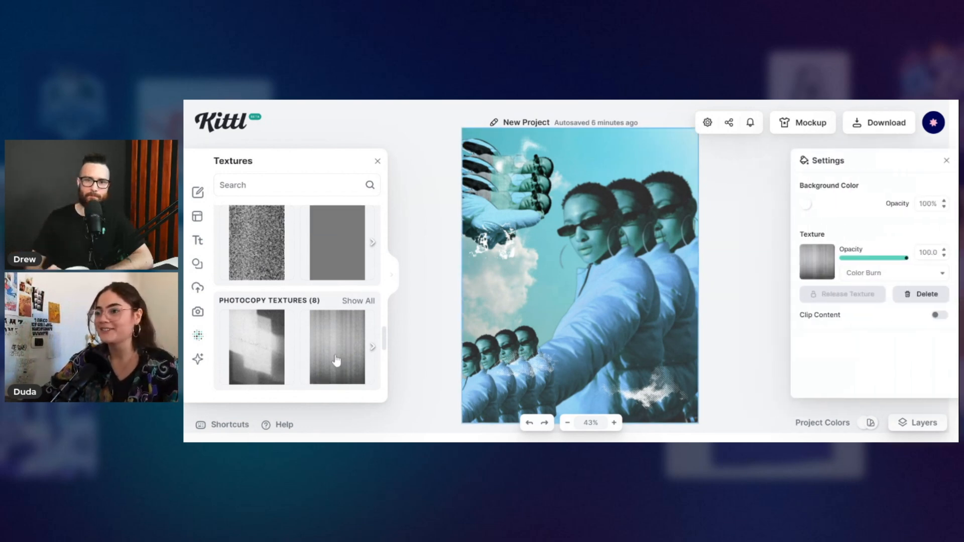
pyautogui.click(857, 281)
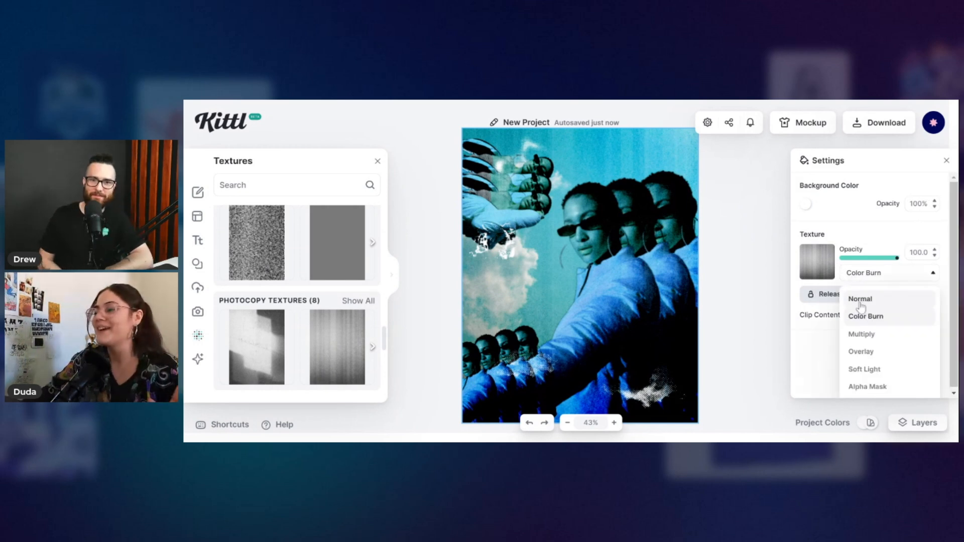
pyautogui.click(870, 351)
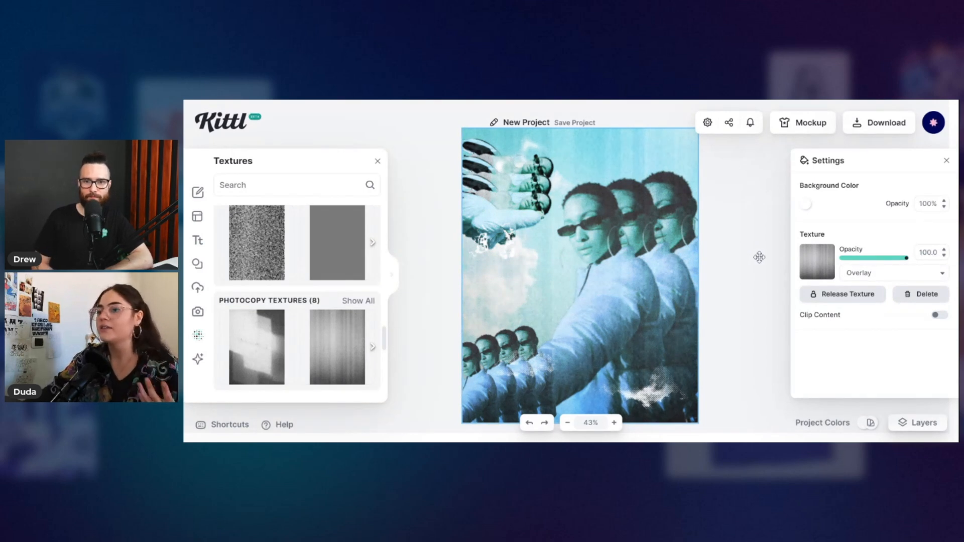
# Step: Try the photocopy texture with the bright window-like patch on the page, and restore the vertically streaked one
pyautogui.click(742, 251)
pyautogui.click(663, 252)
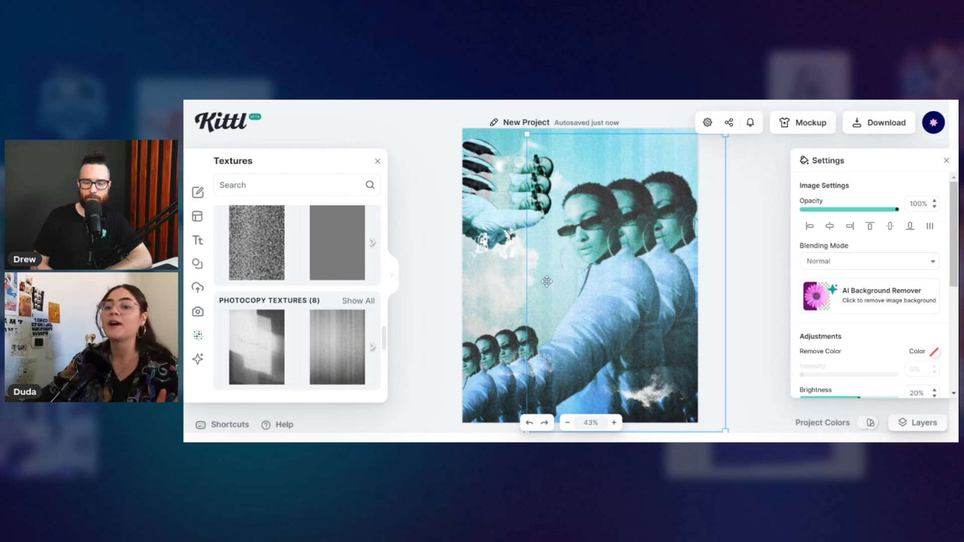
pyautogui.click(269, 326)
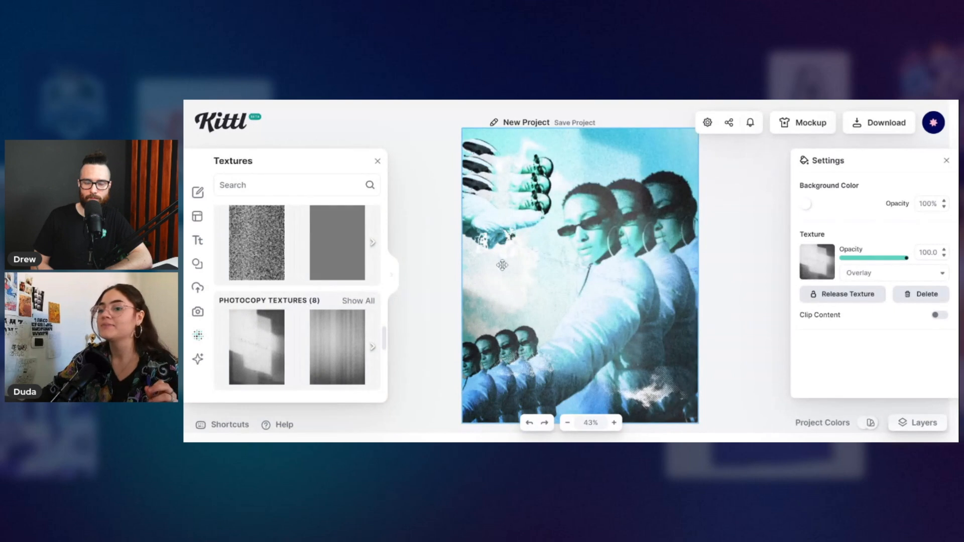
pyautogui.click(341, 322)
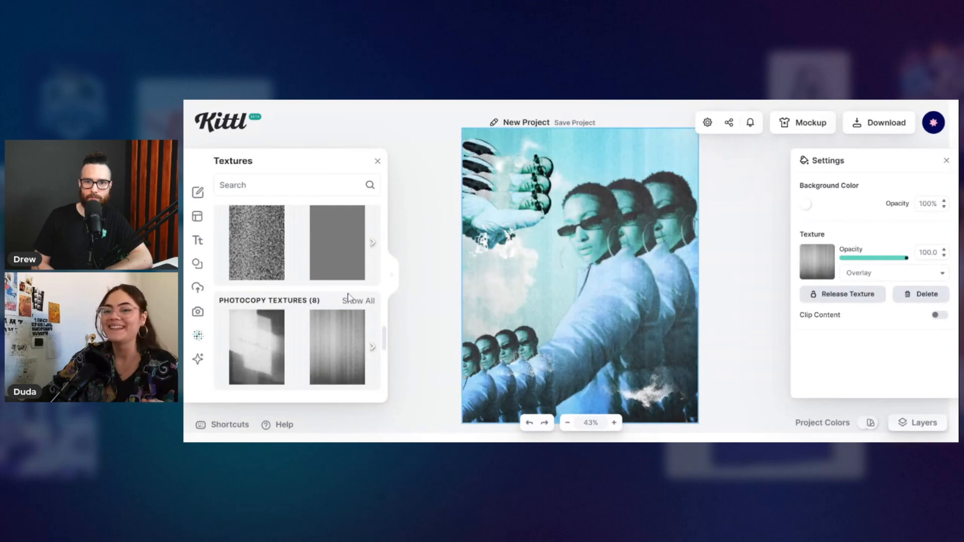
# Step: Try the woven, dark-bottomed and glowing photocopy textures on the page, and return to the vertically streaked one
pyautogui.click(355, 300)
pyautogui.scroll(-2, 350, 275)
pyautogui.scroll(-2, 349, 274)
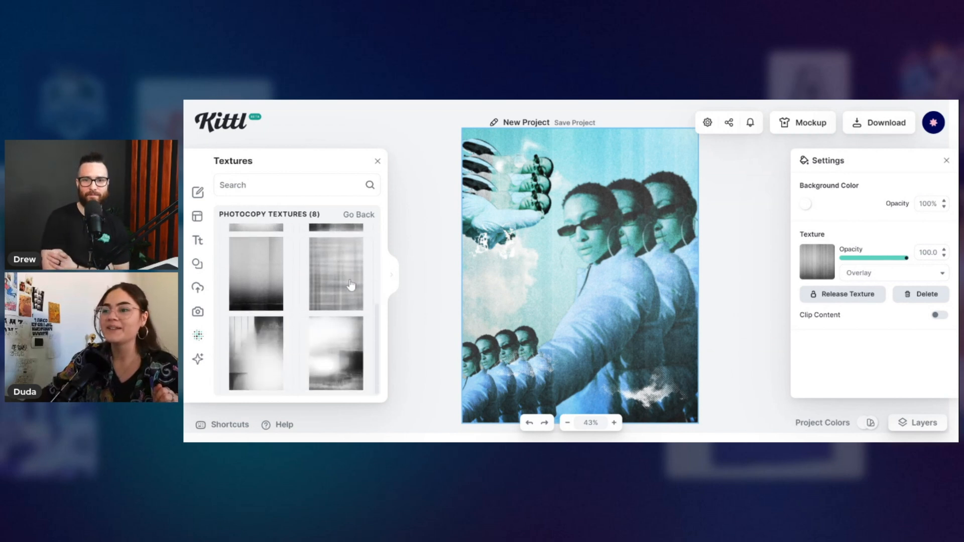
pyautogui.click(350, 285)
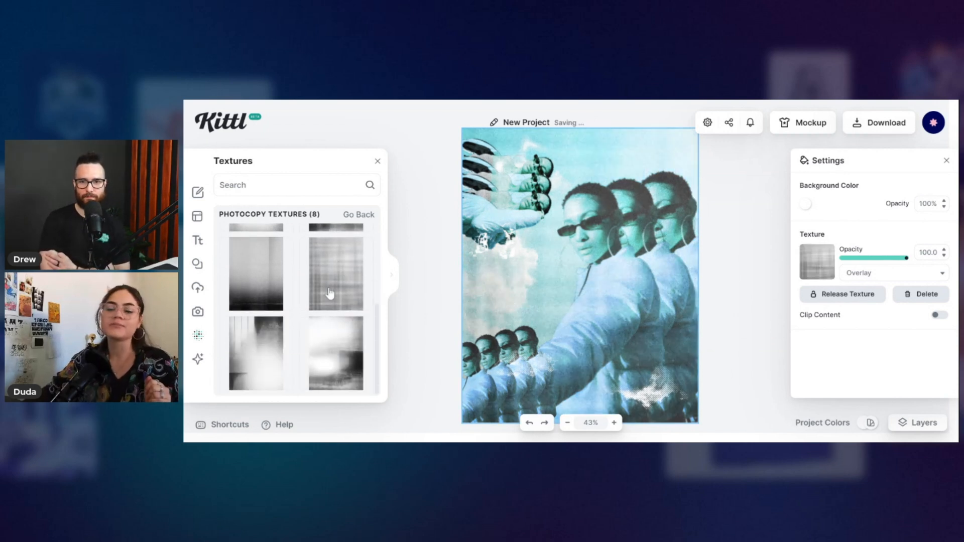
pyautogui.click(283, 281)
pyautogui.scroll(2, 316, 294)
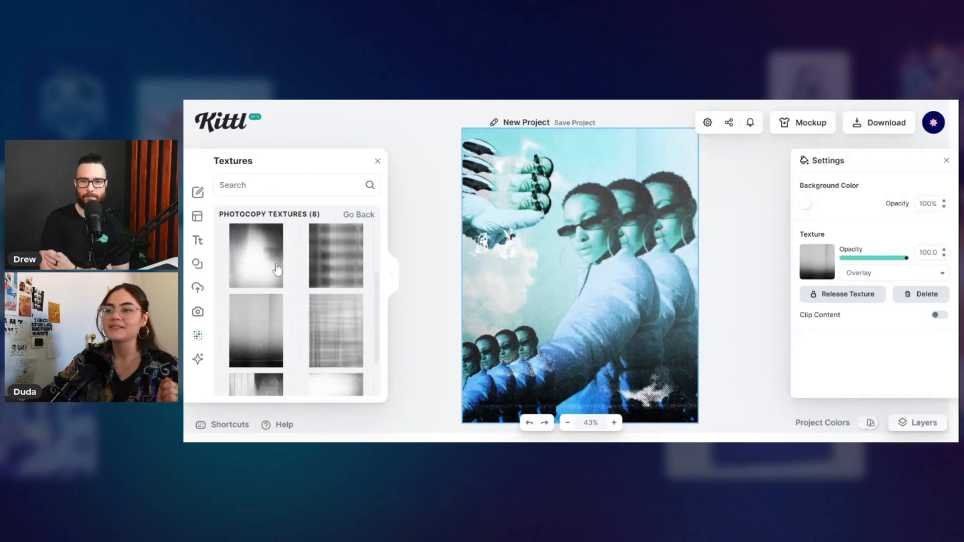
pyautogui.click(277, 270)
pyautogui.scroll(2, 299, 301)
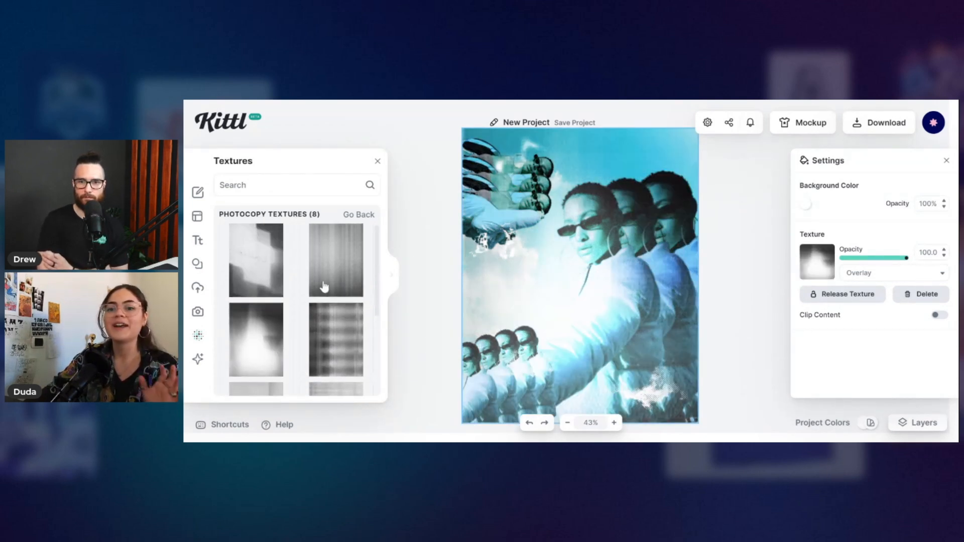
pyautogui.click(323, 286)
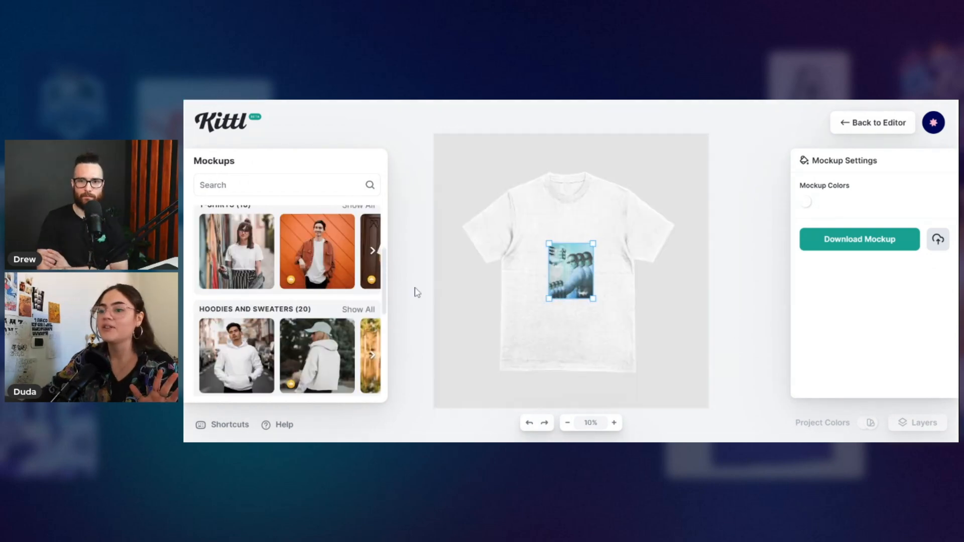
# Step: Enlarge the design on the T-shirt mockup, centre it on the chest and recolour the shirt black
pyautogui.moveTo(548, 299); pyautogui.dragTo(525, 345)
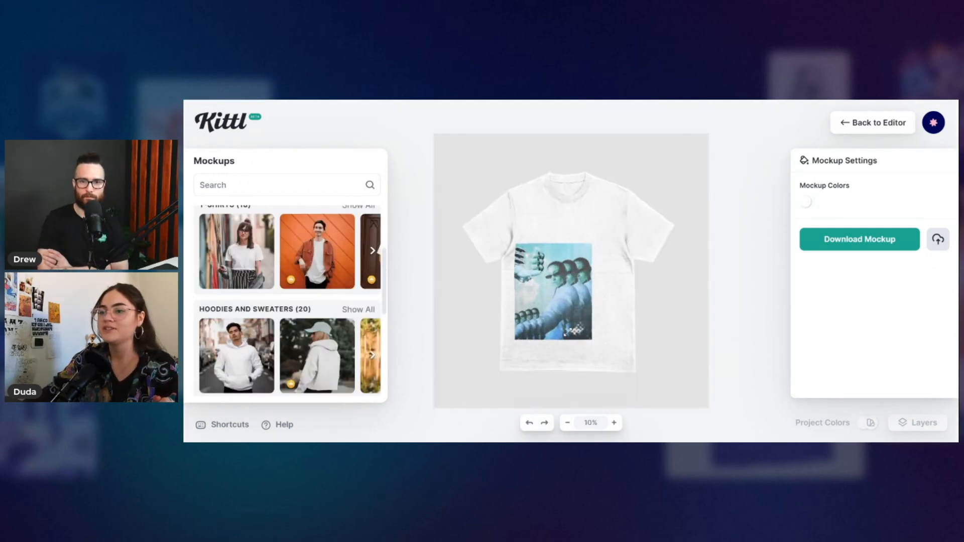
pyautogui.click(806, 202)
pyautogui.moveTo(738, 276); pyautogui.dragTo(614, 366)
pyautogui.click(590, 299)
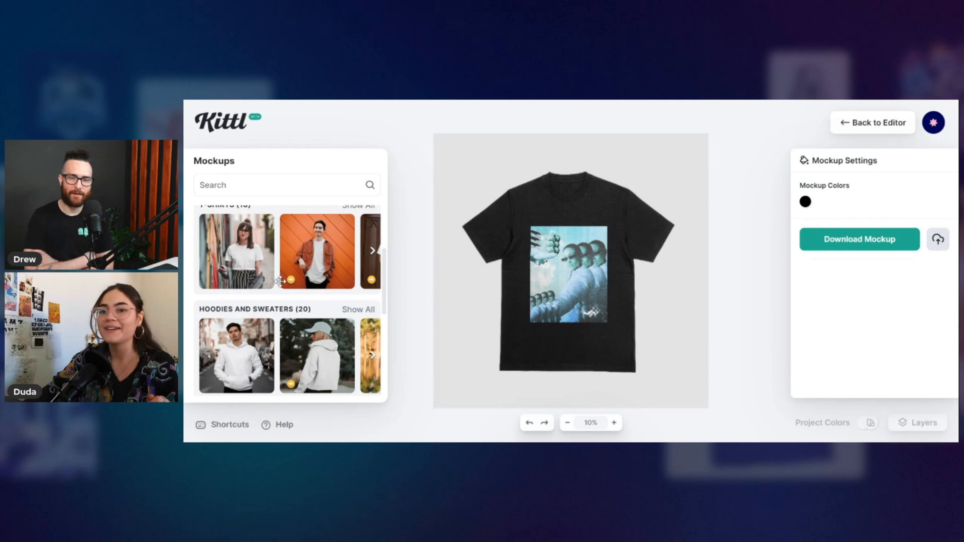
# Step: Switch the mockup to the first wrinkled T-shirt in the Apparel Flatlays category
pyautogui.scroll(-8, 302, 278)
pyautogui.scroll(-3, 342, 271)
pyautogui.scroll(5, 351, 266)
pyautogui.scroll(-1, 360, 260)
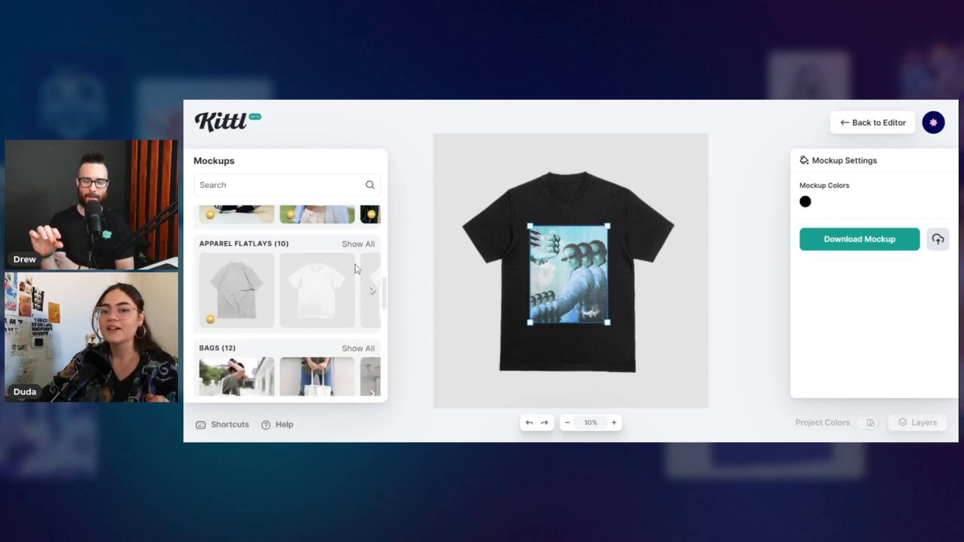
pyautogui.scroll(-1, 307, 274)
pyautogui.click(258, 257)
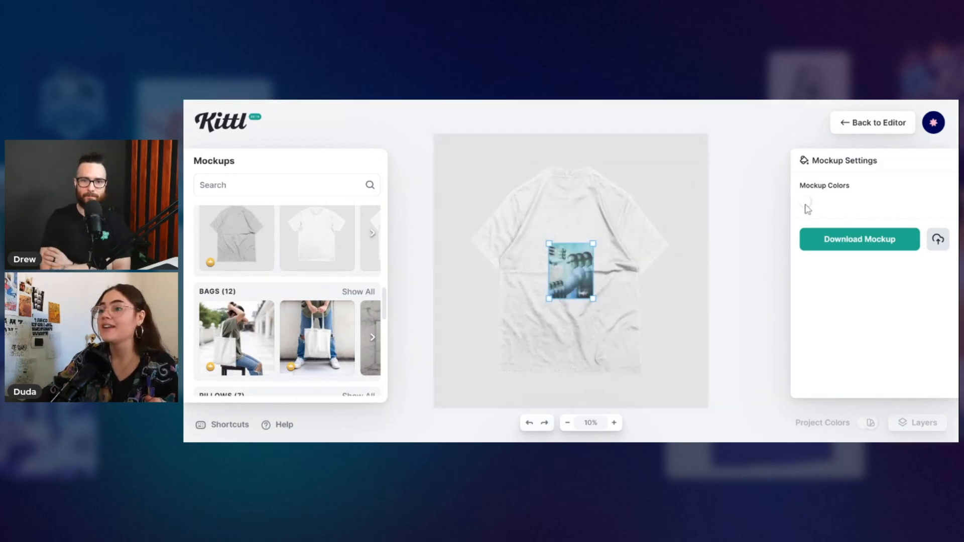
# Step: Look through the apparel flatlay mockups and show the full category
pyautogui.click(372, 235)
pyautogui.click(373, 236)
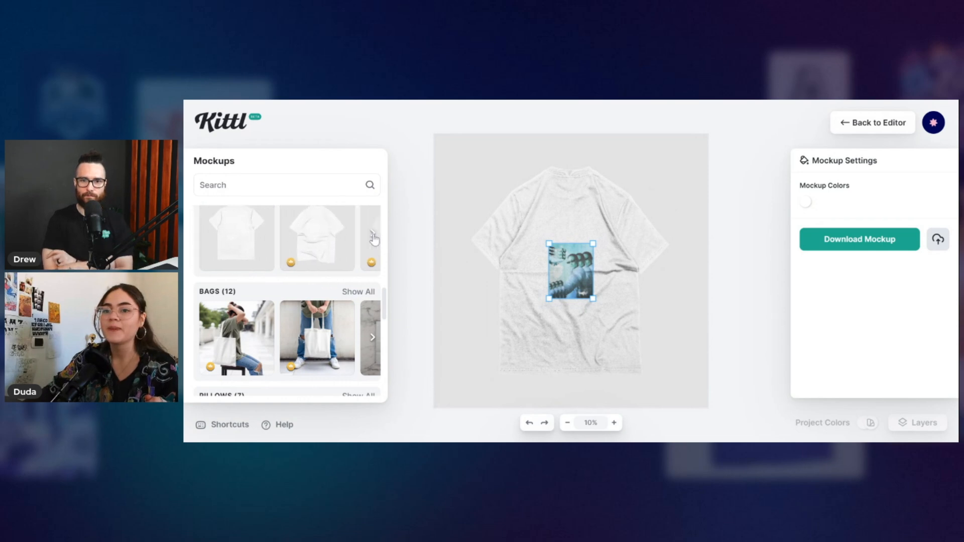
pyautogui.click(373, 237)
pyautogui.click(374, 239)
pyautogui.click(374, 239)
pyautogui.click(373, 238)
pyautogui.scroll(1, 361, 282)
pyautogui.scroll(-1, 370, 281)
pyautogui.click(372, 236)
pyautogui.click(372, 236)
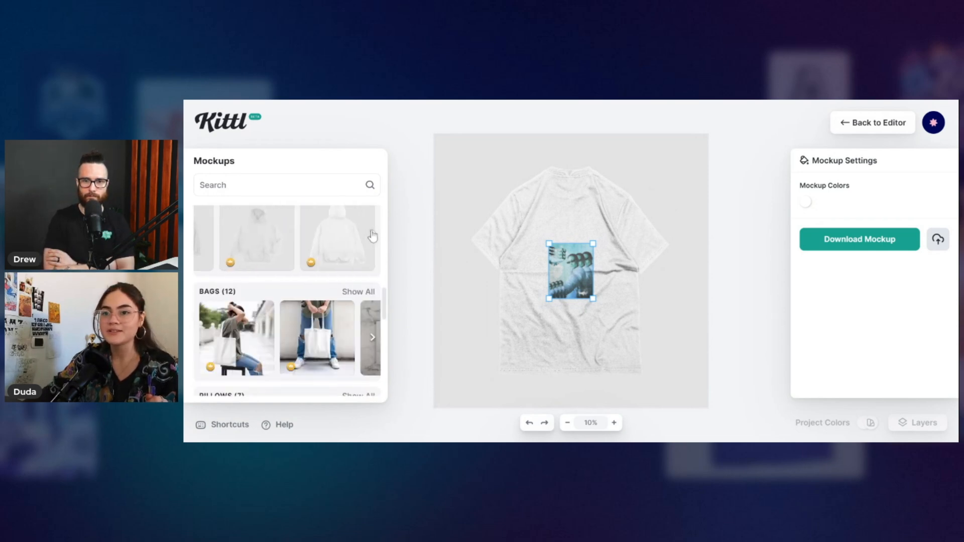
pyautogui.scroll(2, 358, 254)
pyautogui.scroll(-1, 362, 273)
pyautogui.click(359, 245)
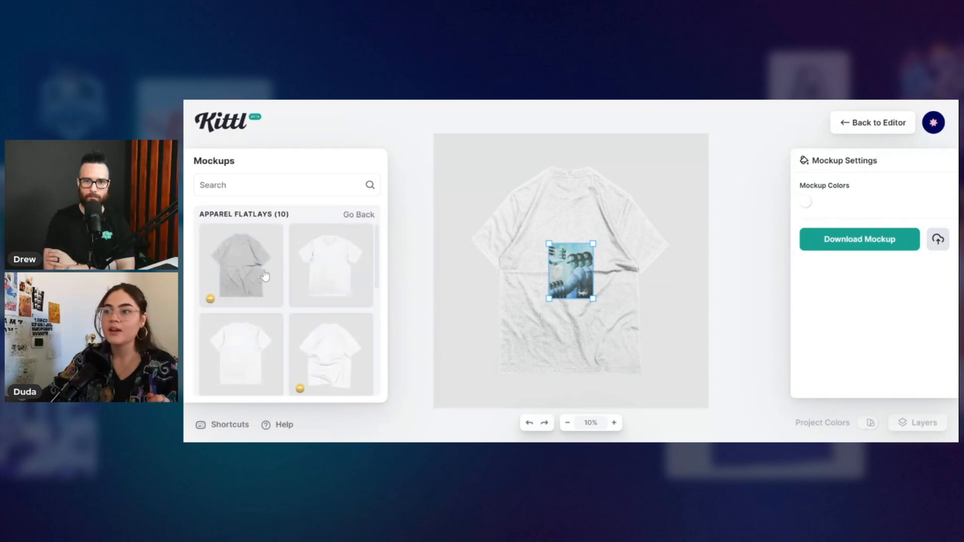
# Step: Recolour the wrinkled T-shirt mockup black (000000) and fit the design larger, centred on the upper back
pyautogui.click(806, 206)
pyautogui.moveTo(731, 266); pyautogui.dragTo(617, 353)
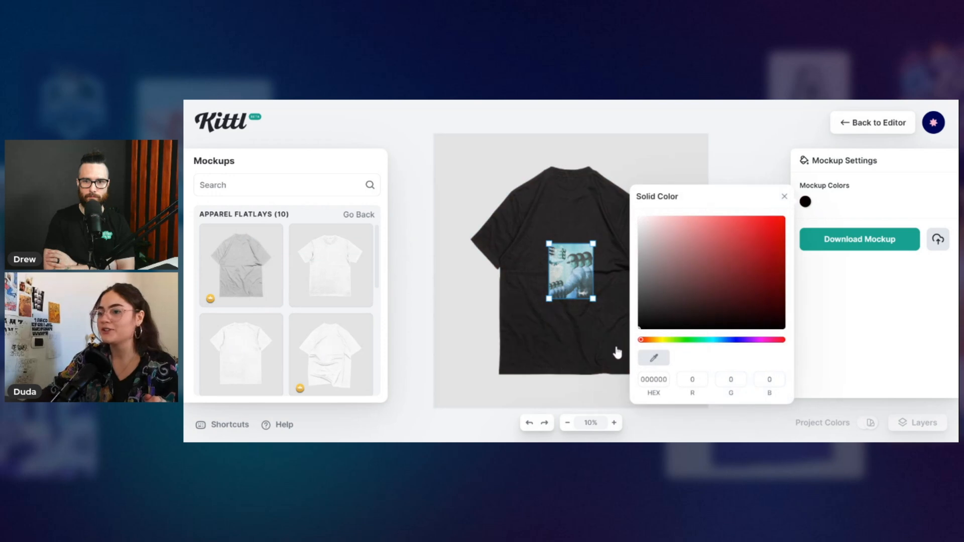
pyautogui.moveTo(593, 300); pyautogui.dragTo(645, 351)
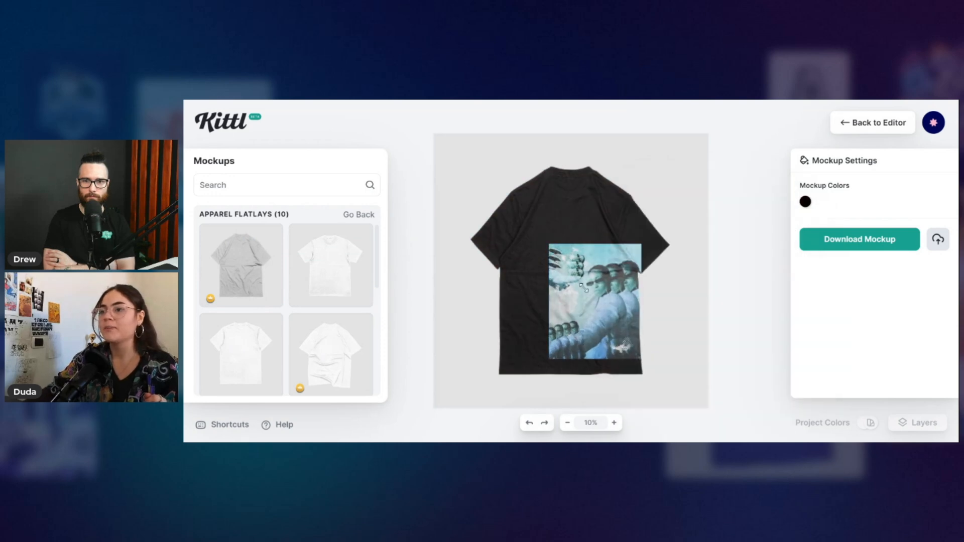
pyautogui.moveTo(598, 302); pyautogui.dragTo(611, 315)
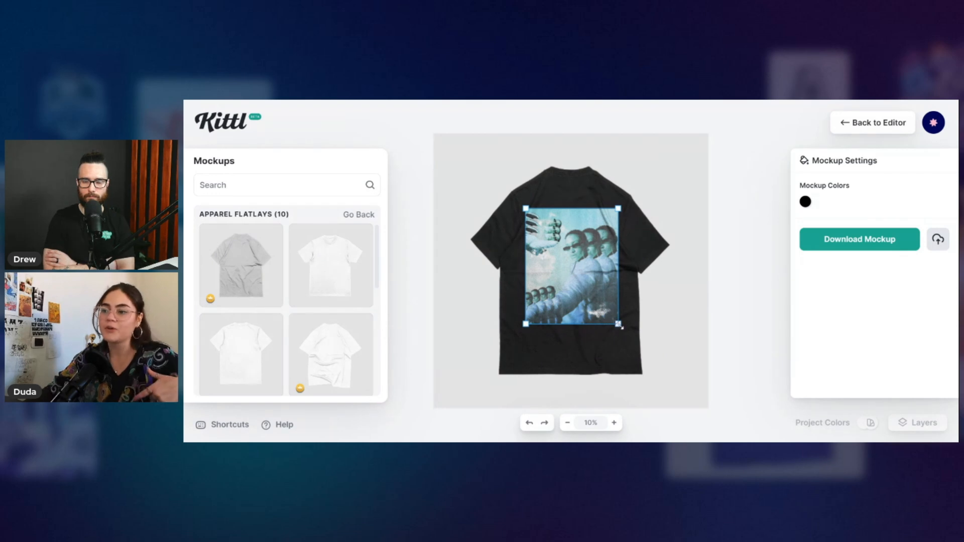
pyautogui.moveTo(614, 325); pyautogui.dragTo(606, 313)
pyautogui.moveTo(577, 270)
pyautogui.mouseDown()
pyautogui.moveTo(592, 281)
pyautogui.moveTo(584, 275)
pyautogui.mouseUp()
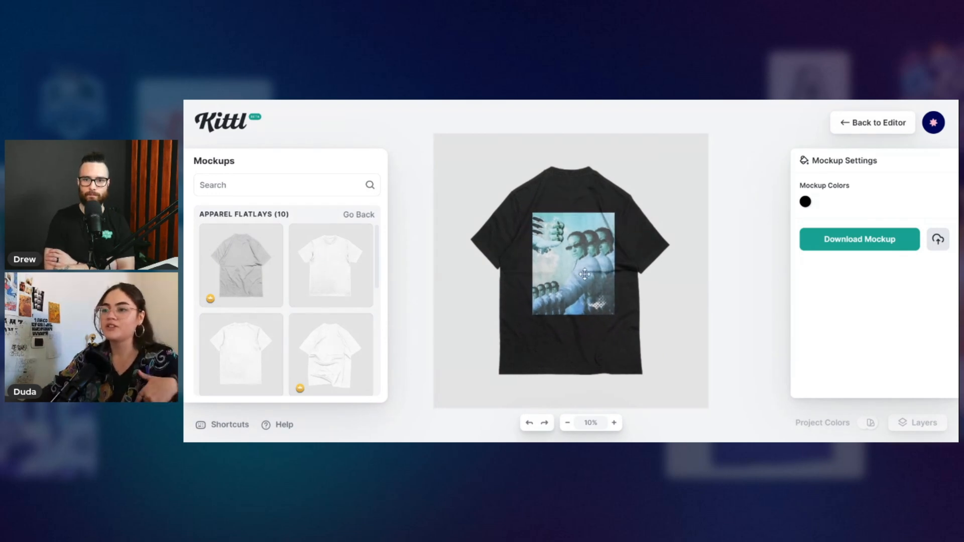
# Step: Switch to the smooth T-shirt back flatlay, recolour it black and place the design, enlarged, centred on the upper back
pyautogui.scroll(-3, 347, 282)
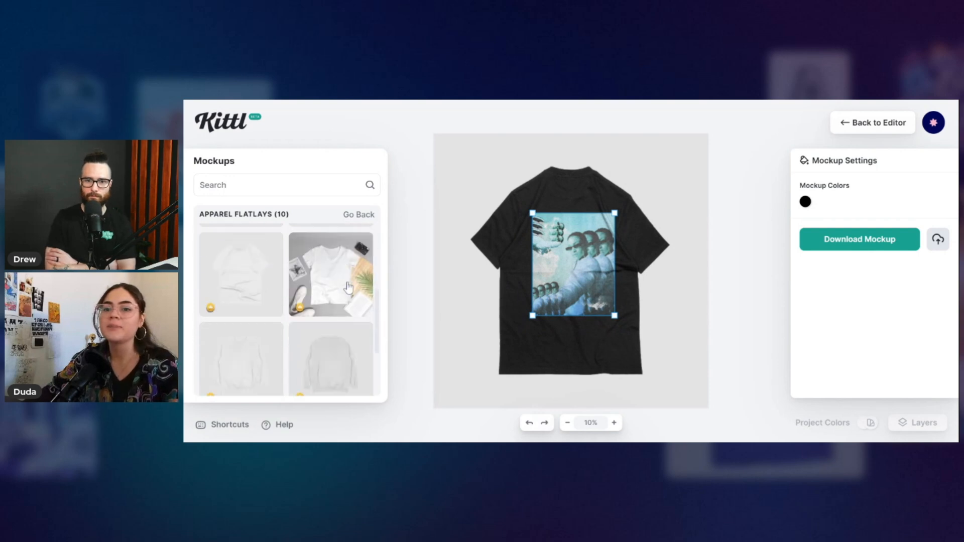
pyautogui.scroll(-3, 348, 287)
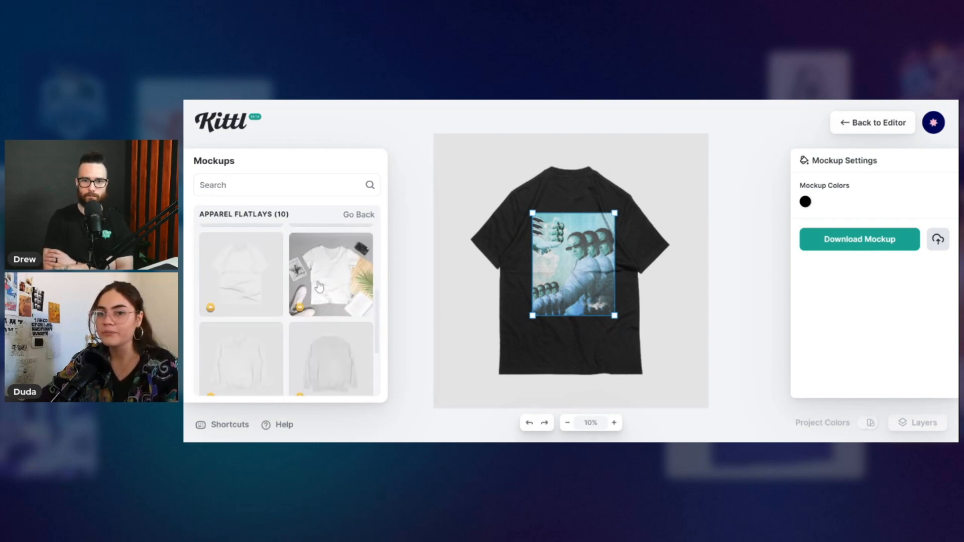
pyautogui.scroll(1, 269, 285)
pyautogui.click(267, 282)
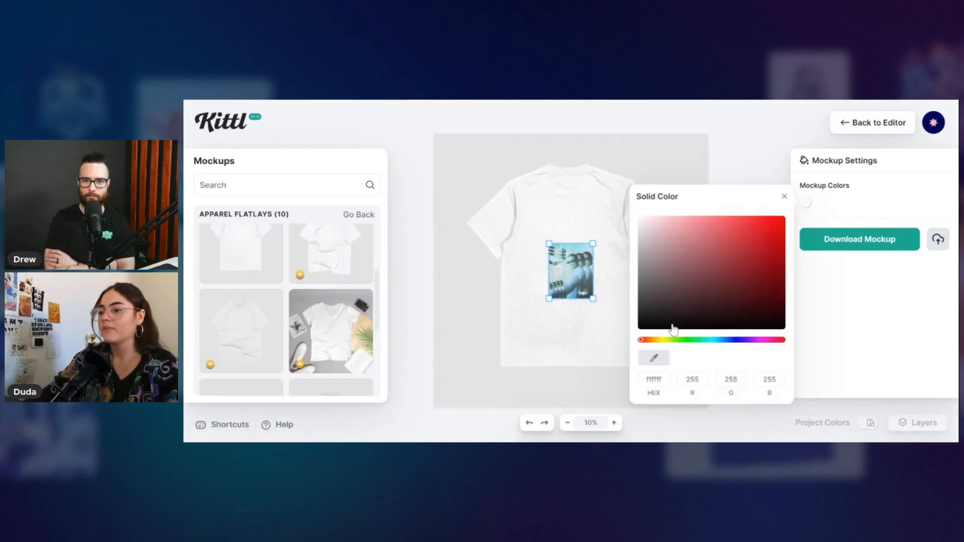
pyautogui.moveTo(595, 301)
pyautogui.mouseDown()
pyautogui.moveTo(622, 333)
pyautogui.moveTo(596, 268)
pyautogui.moveTo(603, 285)
pyautogui.mouseUp()
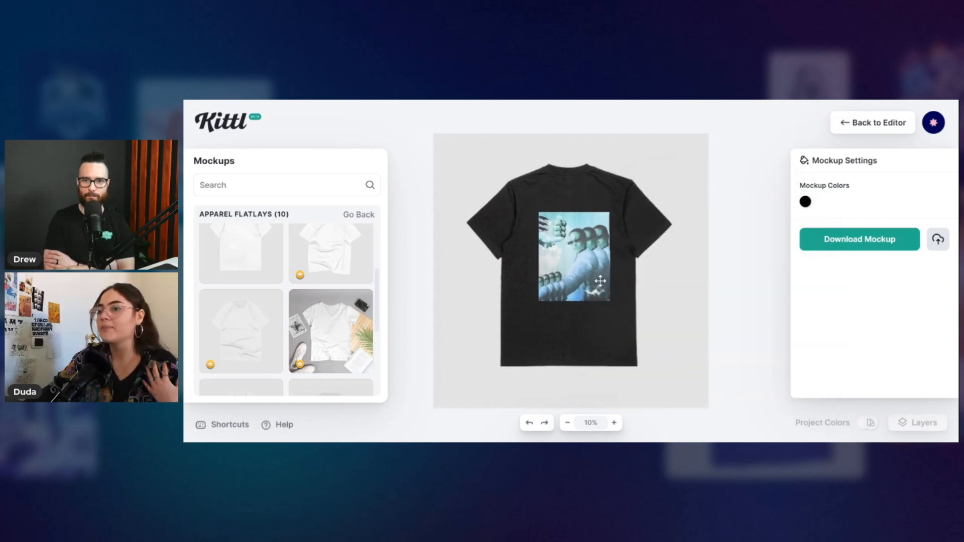
pyautogui.click(805, 202)
pyautogui.click(592, 253)
pyautogui.moveTo(592, 252); pyautogui.dragTo(586, 251)
# Step: Recolour the T-shirt mockup white
pyautogui.click(805, 202)
pyautogui.moveTo(666, 263); pyautogui.dragTo(614, 149)
pyautogui.click(645, 172)
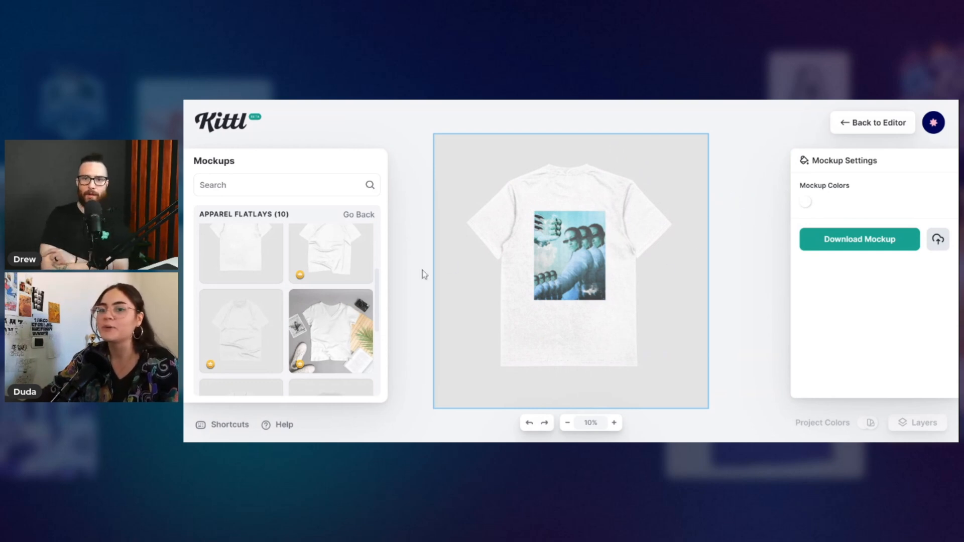
# Step: Leave the apparel flatlays and look through the other mockup categories in the library
pyautogui.scroll(3, 352, 301)
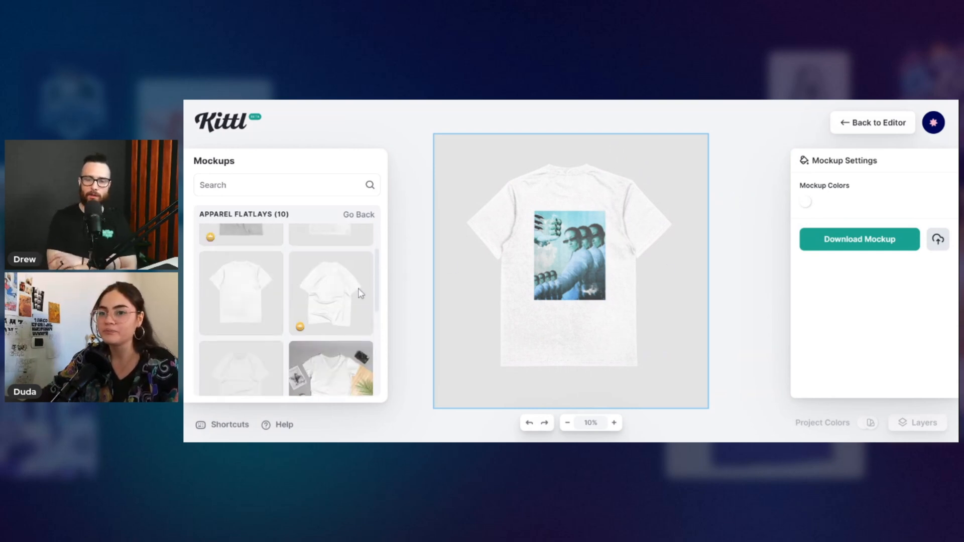
pyautogui.click(370, 216)
pyautogui.scroll(-10, 368, 251)
pyautogui.scroll(2, 369, 258)
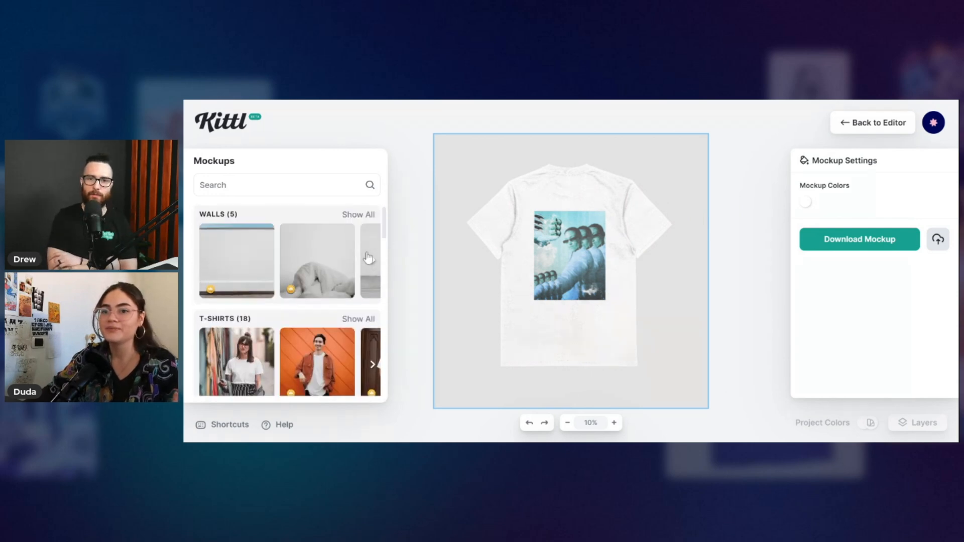
pyautogui.scroll(-10, 369, 258)
pyautogui.scroll(10, 370, 261)
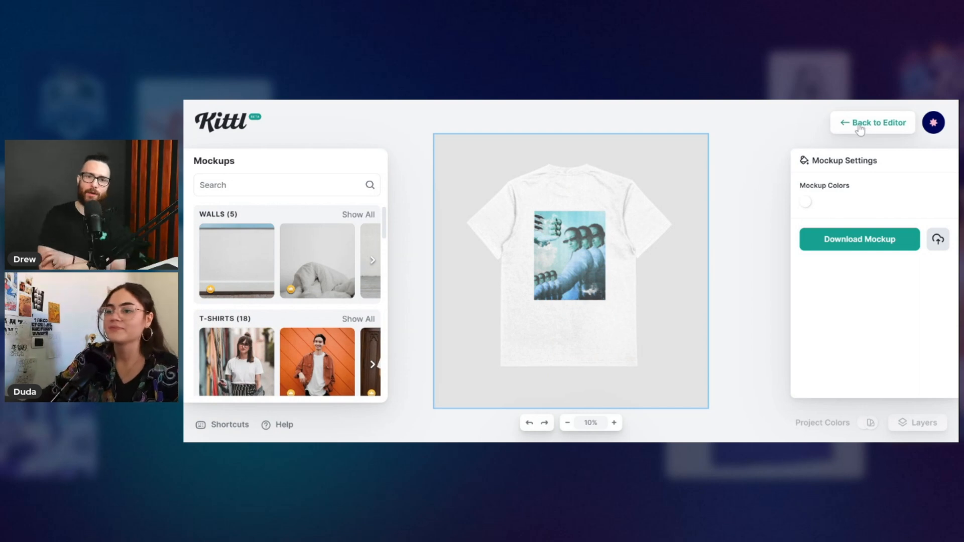
# Step: Recolour the T-shirt mockup dark grey (1a1a1a) and return to the design editor
pyautogui.click(805, 203)
pyautogui.moveTo(662, 315); pyautogui.dragTo(637, 324)
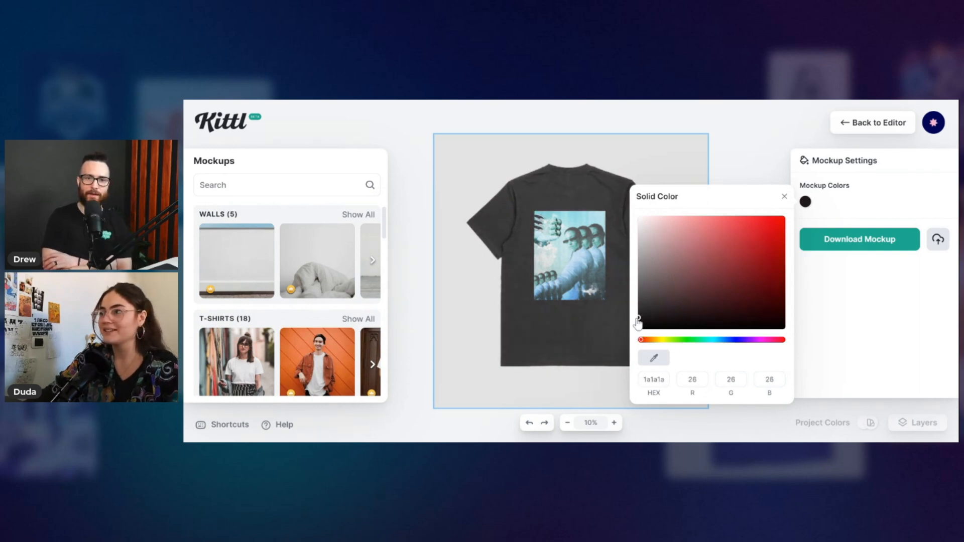
pyautogui.click(884, 122)
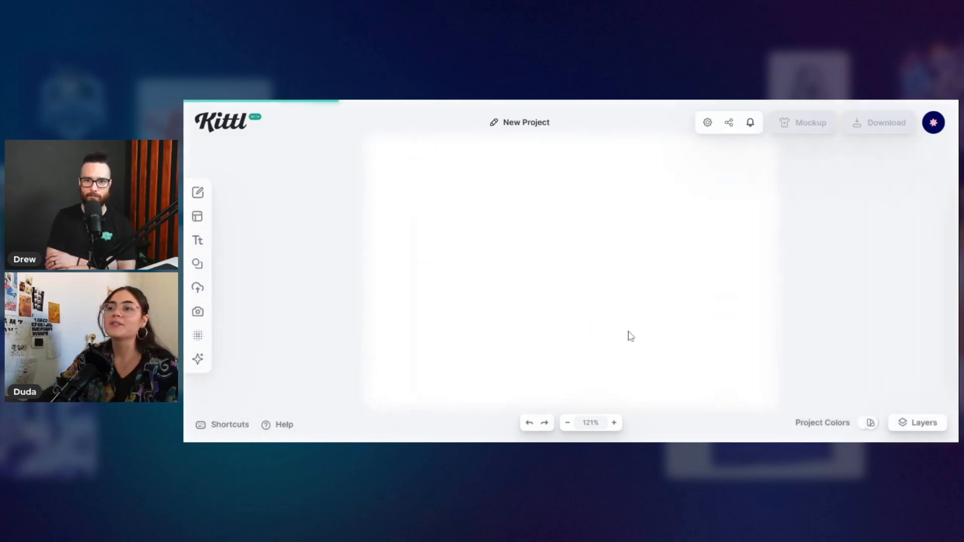